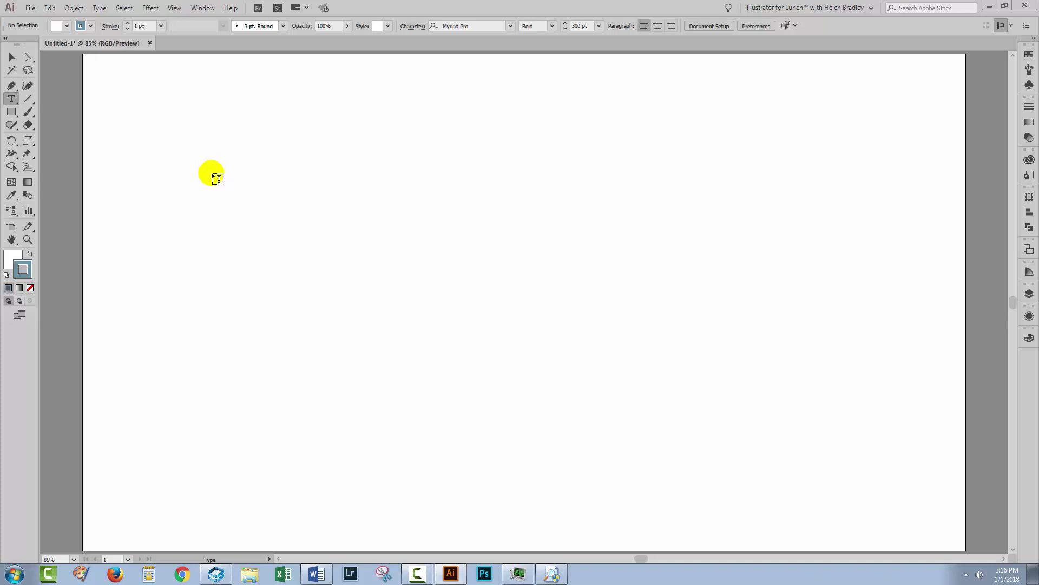
Type the word SUCCESS on the artboard.
left_click(198, 198)
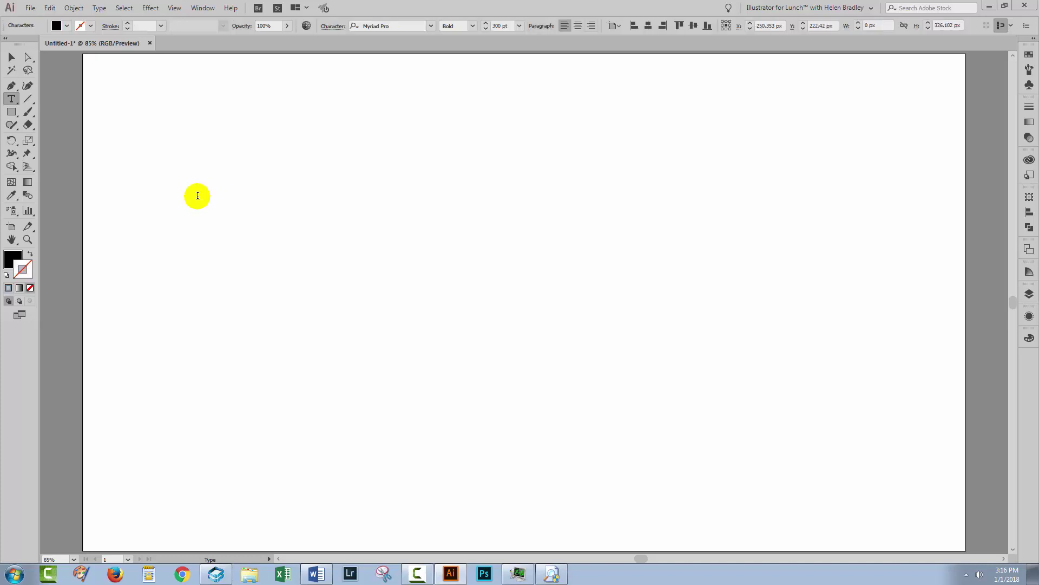
type("SUCCESS")
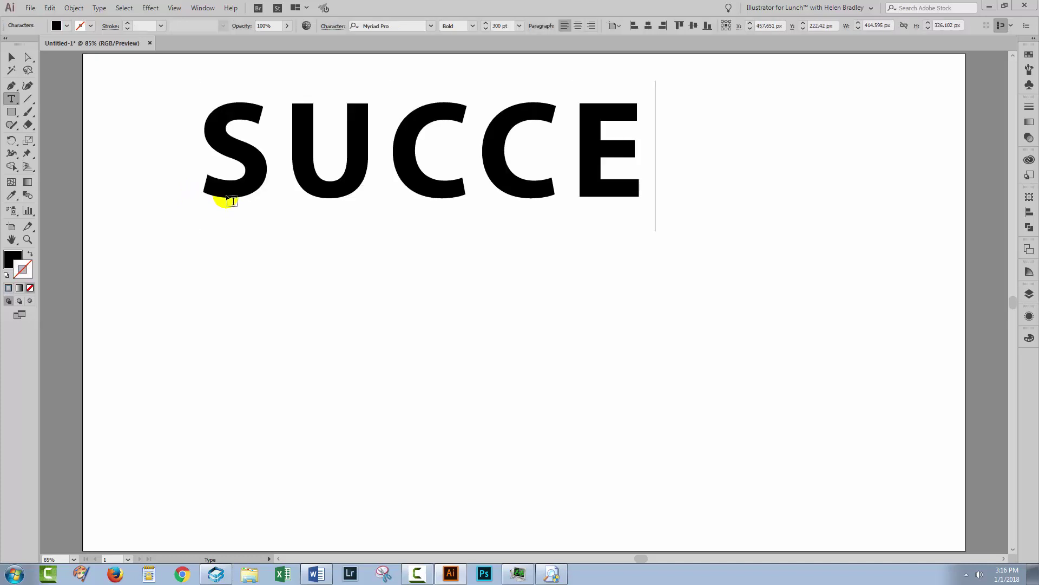
Set the tracking of SUCCESS to 100 in the Character panel.
left_click_drag(827, 165, 246, 144)
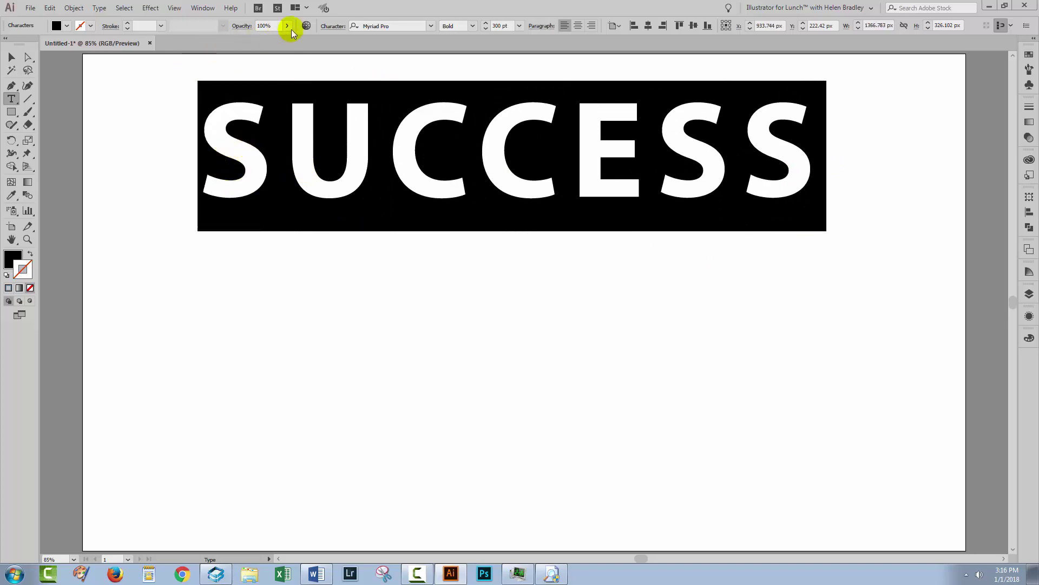
left_click(333, 26)
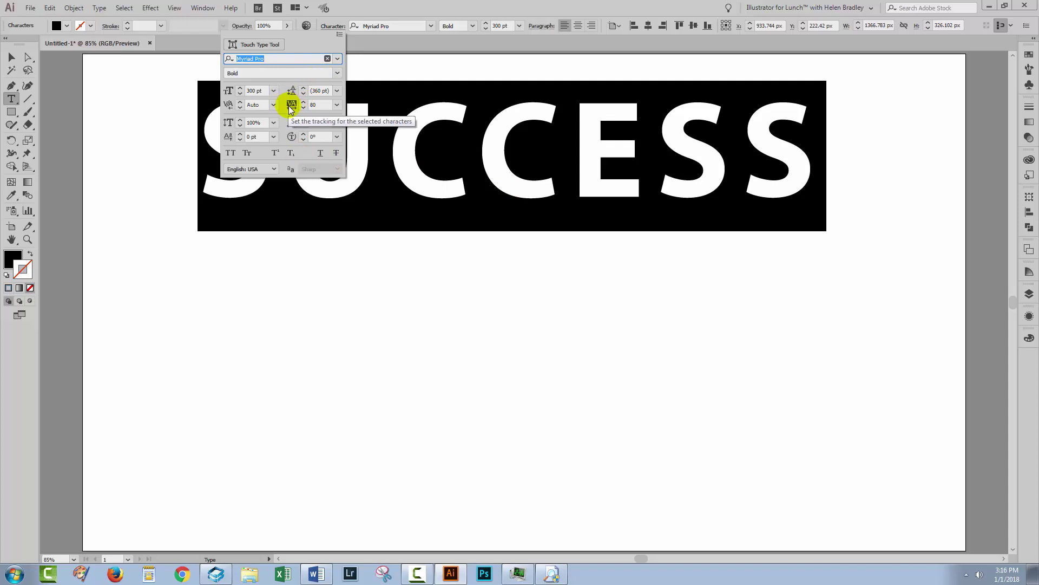
left_click(318, 105)
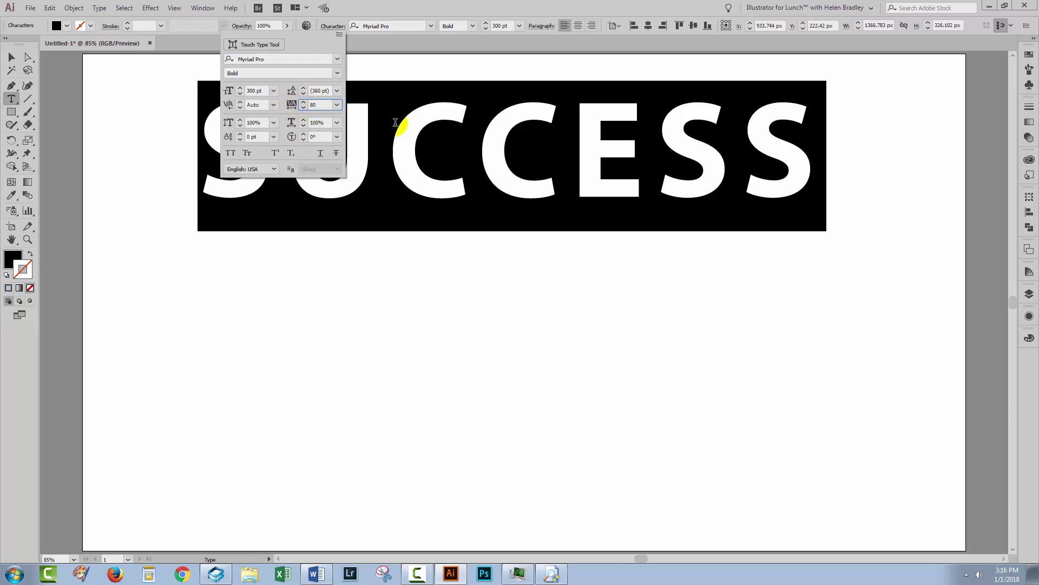
key("Up")
key("Up")
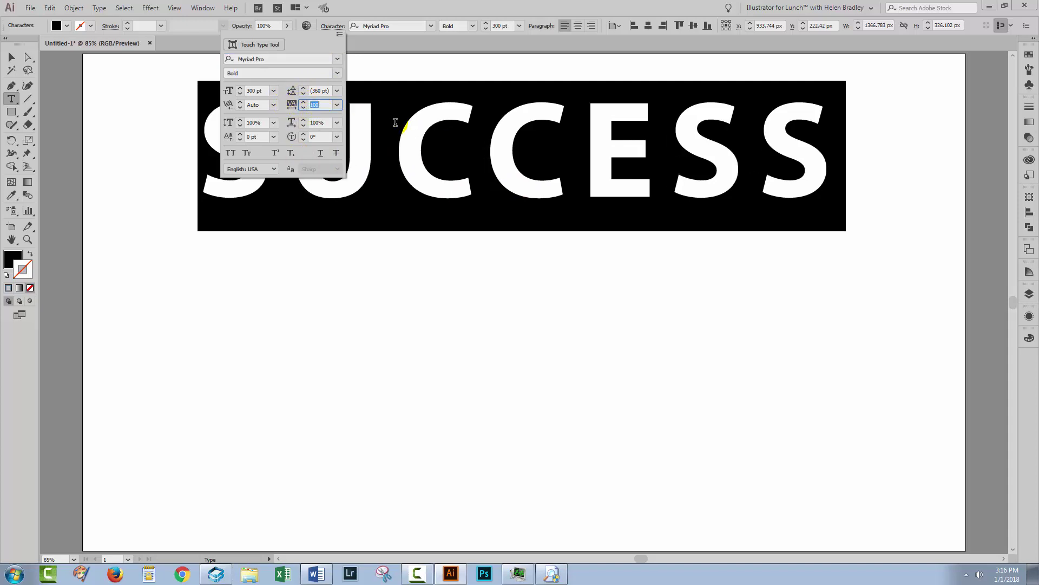
left_click(387, 46)
Move SUCCESS down to the centre of the artboard and deselect it.
left_click(11, 57)
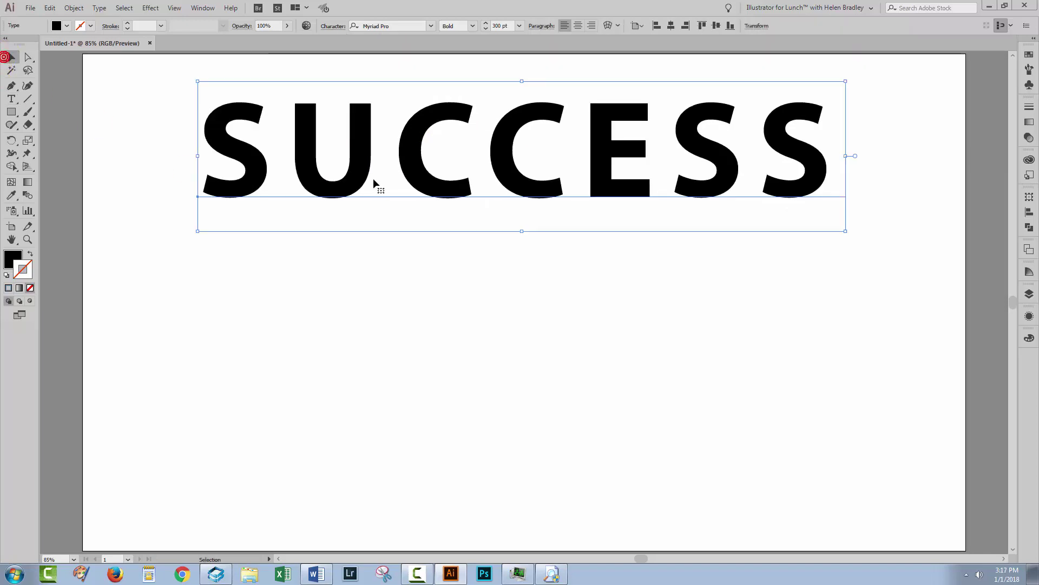
left_click_drag(365, 178, 359, 316)
left_click(440, 395)
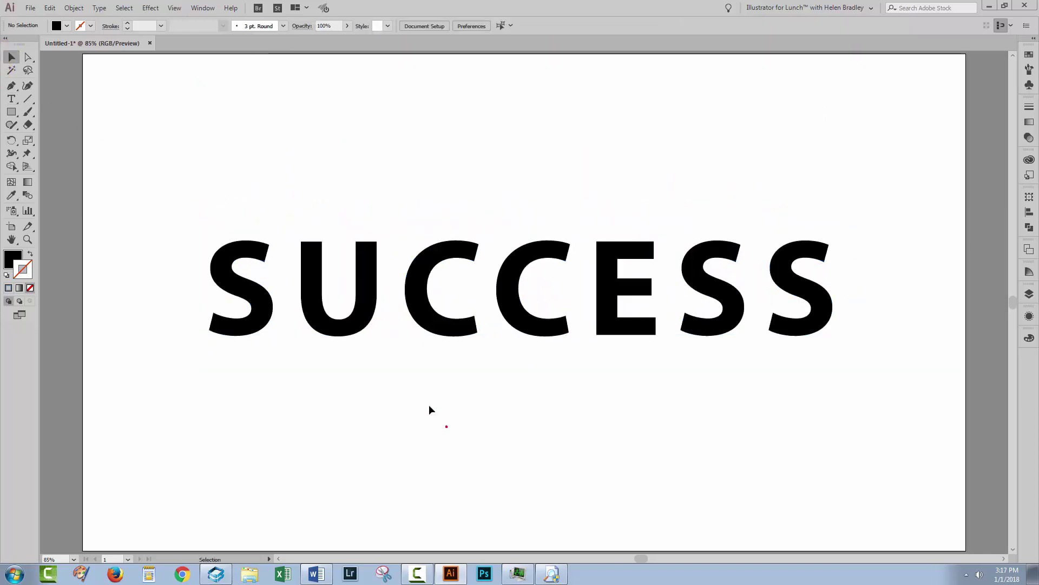
Set the Characters fill of SUCCESS to [None] in the Appearance panel, then return to the Type level.
left_click_drag(189, 226, 879, 362)
left_click(1029, 316)
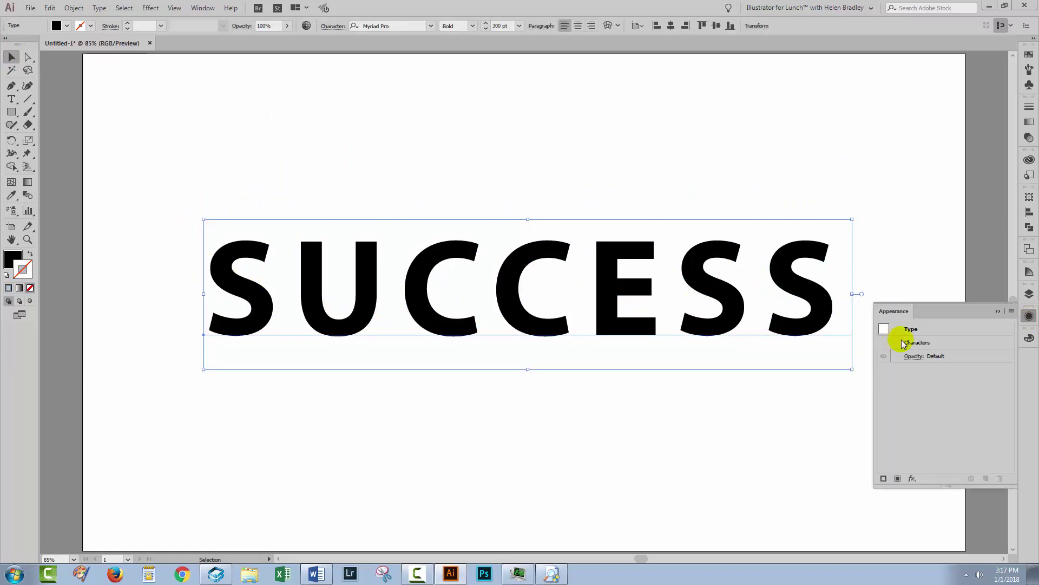
double_click(918, 343)
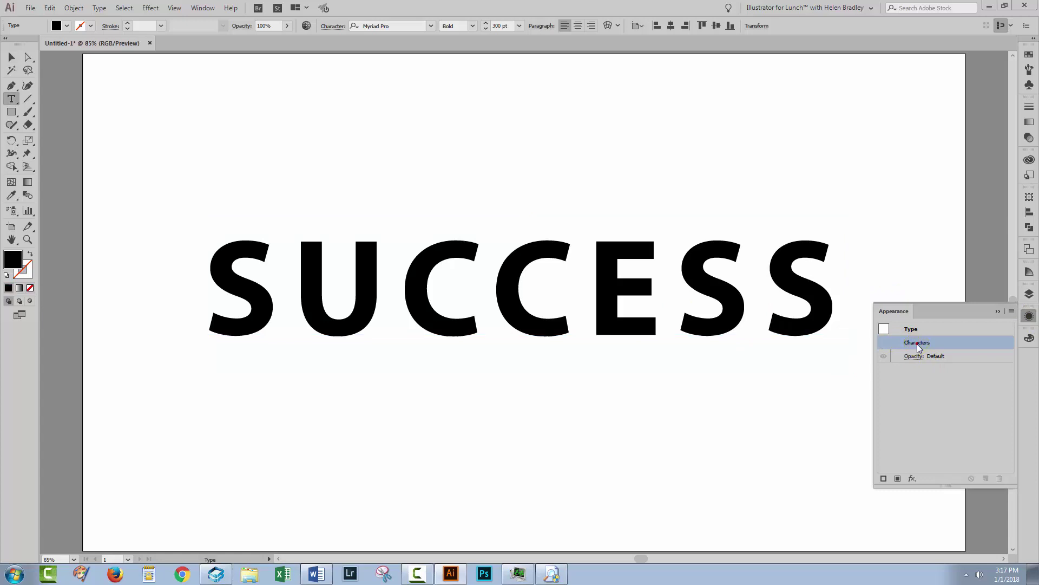
left_click(939, 371)
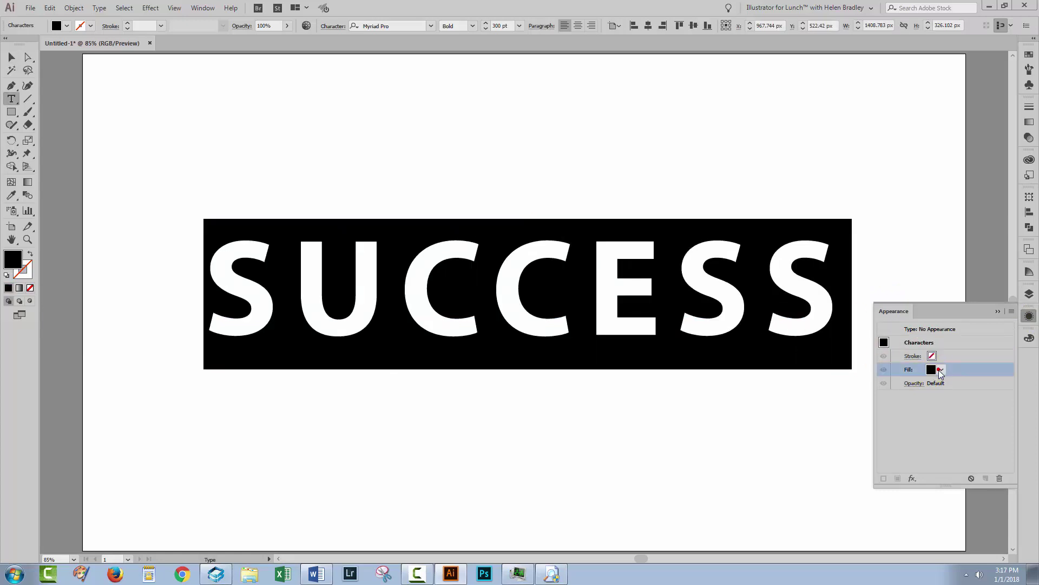
left_click(939, 369)
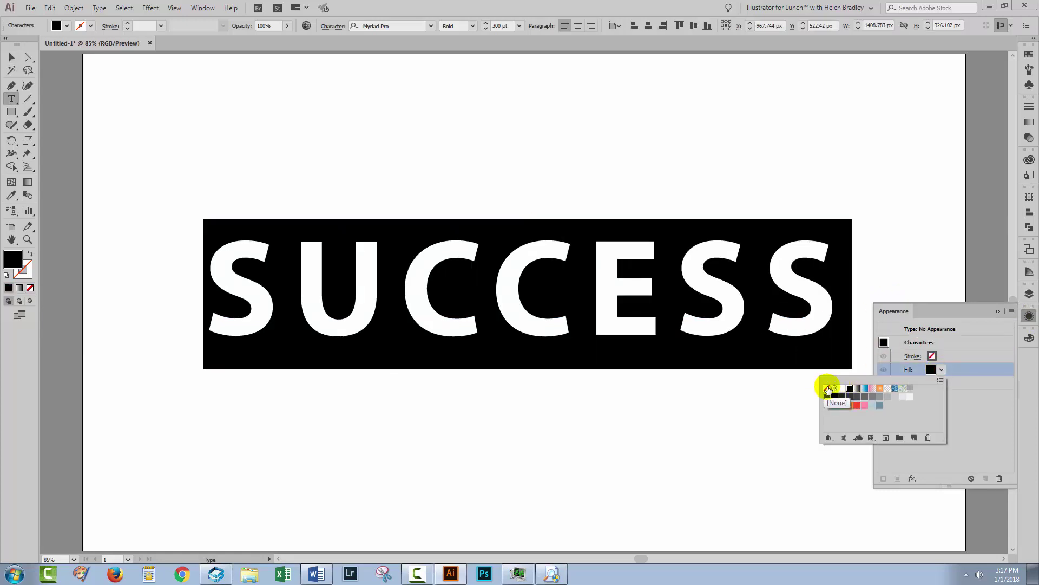
left_click(826, 387)
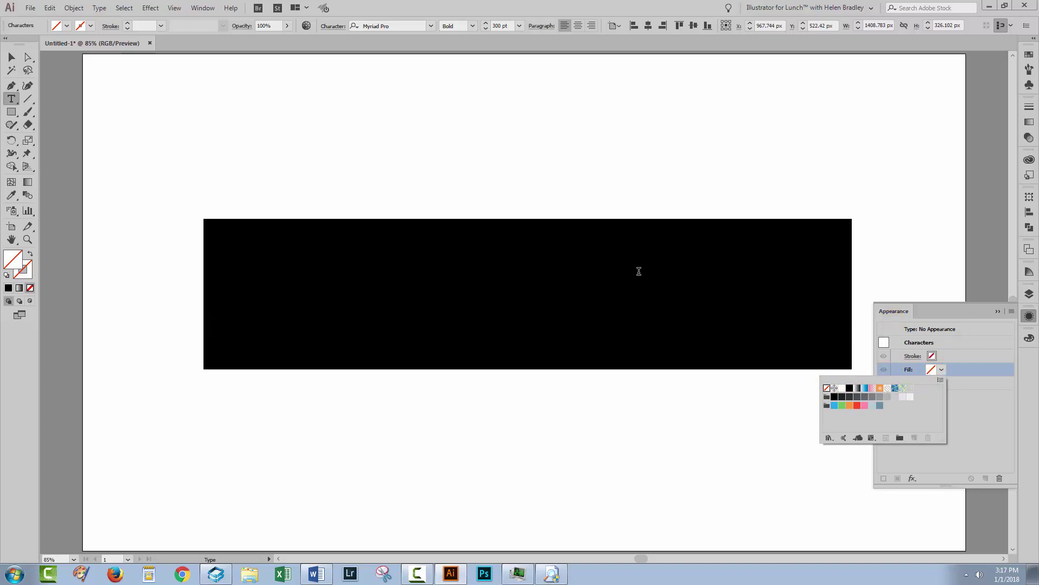
left_click(867, 388)
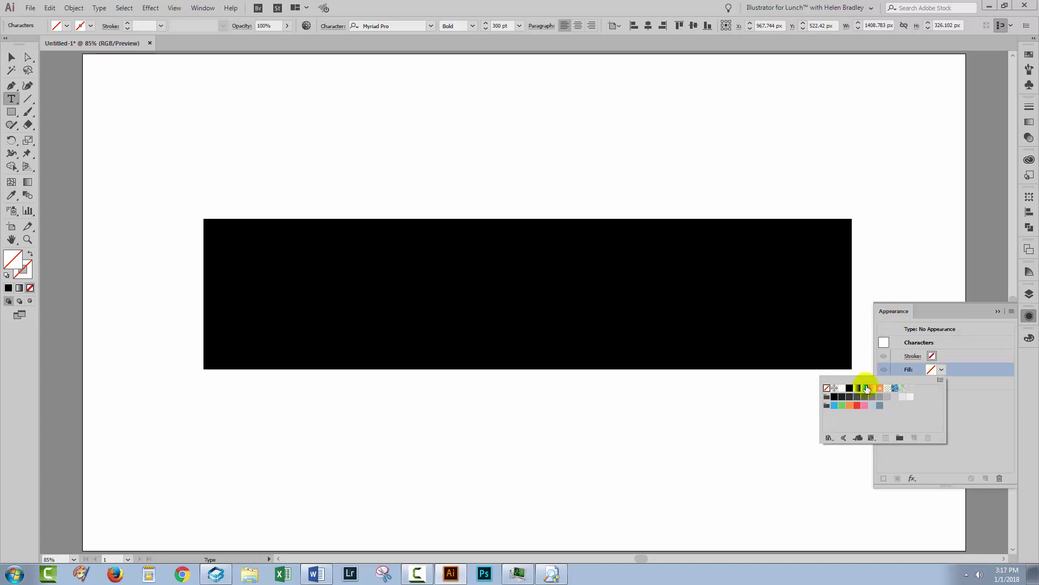
left_click(969, 425)
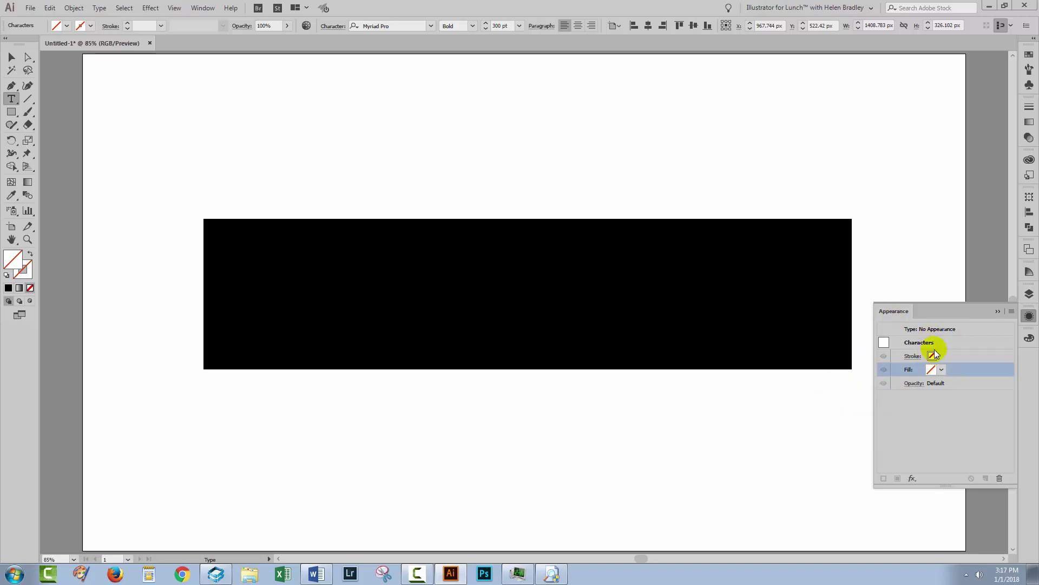
left_click(916, 330)
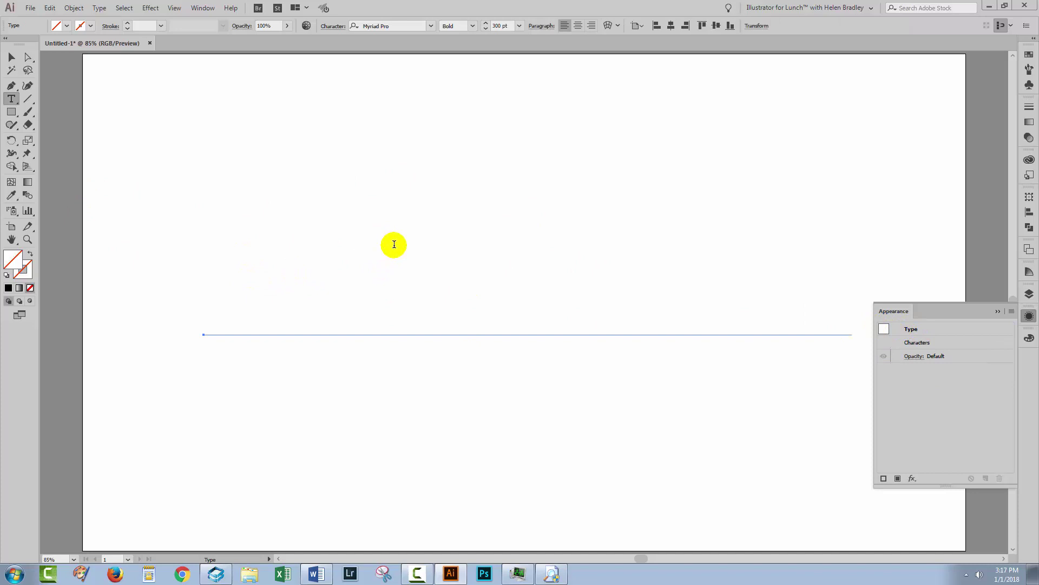
Add a new fill to the SUCCESS type object and set it to a blue-grey swatch.
left_click(898, 479)
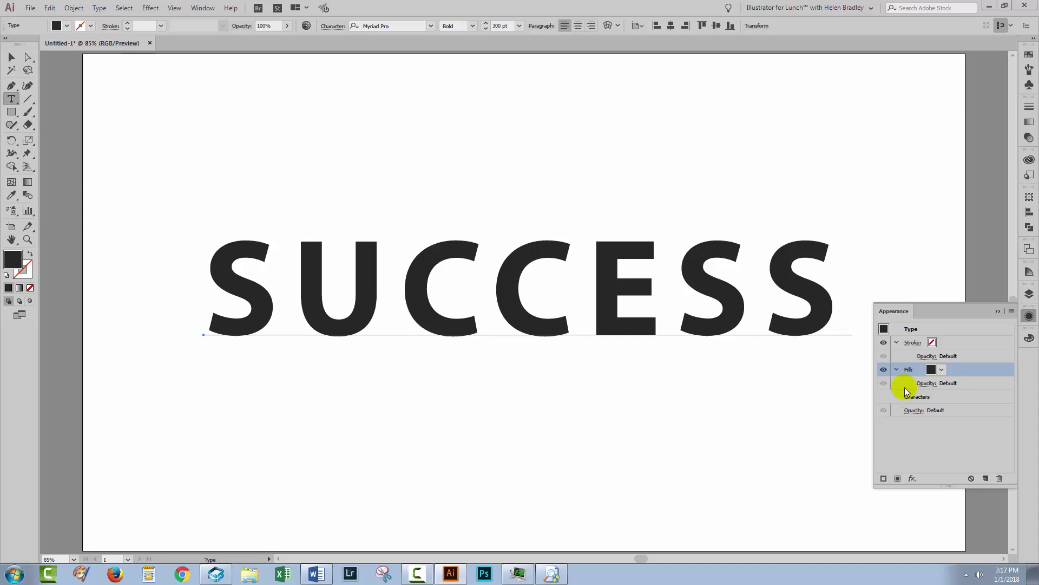
left_click(942, 370)
left_click(880, 405)
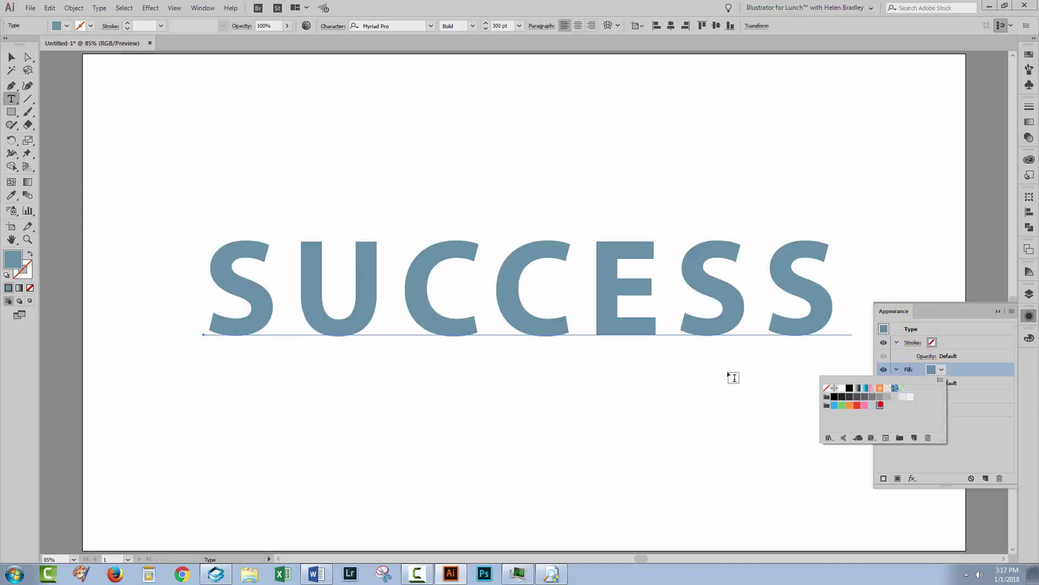
left_click(418, 372)
Select and deselect SUCCESS to check the blue-grey fill.
key("v")
left_click(307, 315)
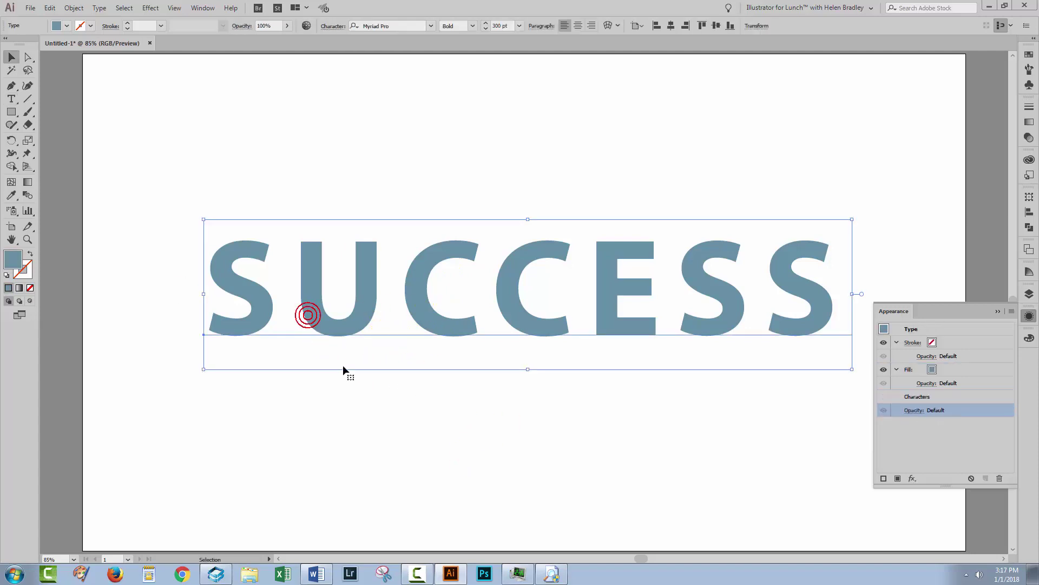
left_click(317, 424)
left_click(326, 331)
left_click(326, 331)
left_click(515, 438)
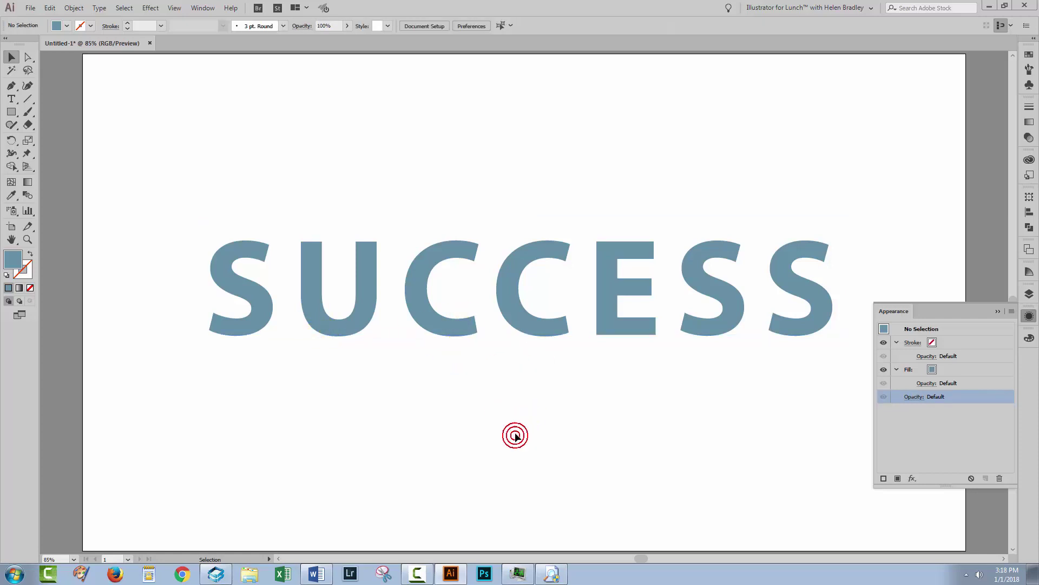
Add a second fill to SUCCESS and select the lower Fill row for recolouring.
left_click_drag(237, 207, 742, 386)
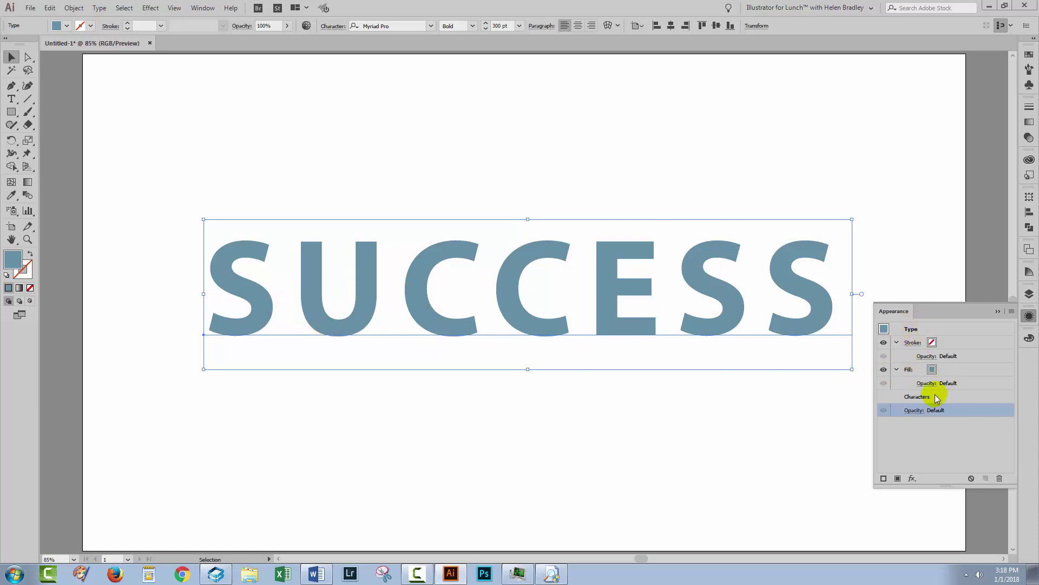
left_click(897, 478)
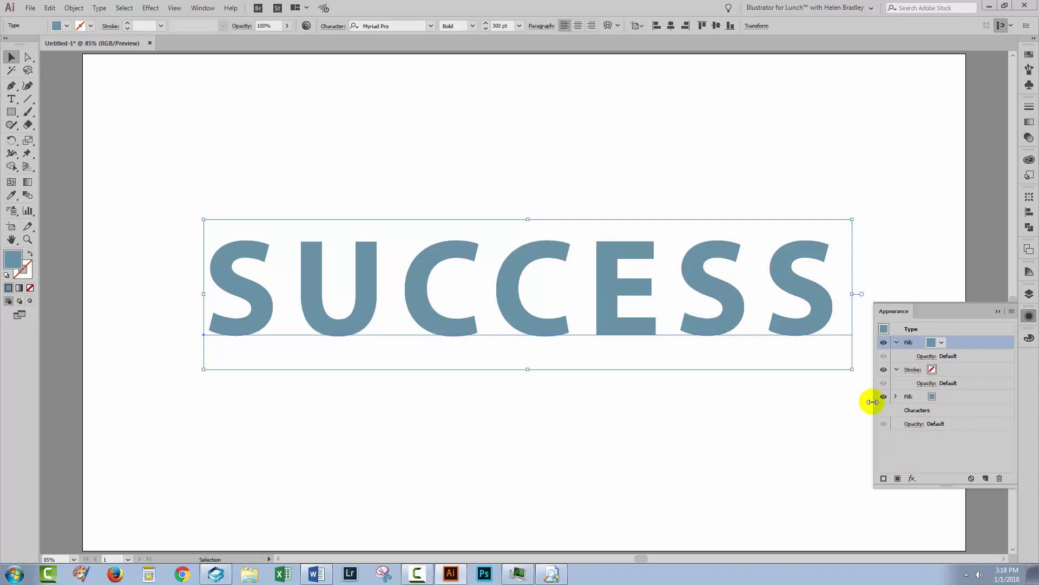
left_click(931, 397)
left_click(936, 398)
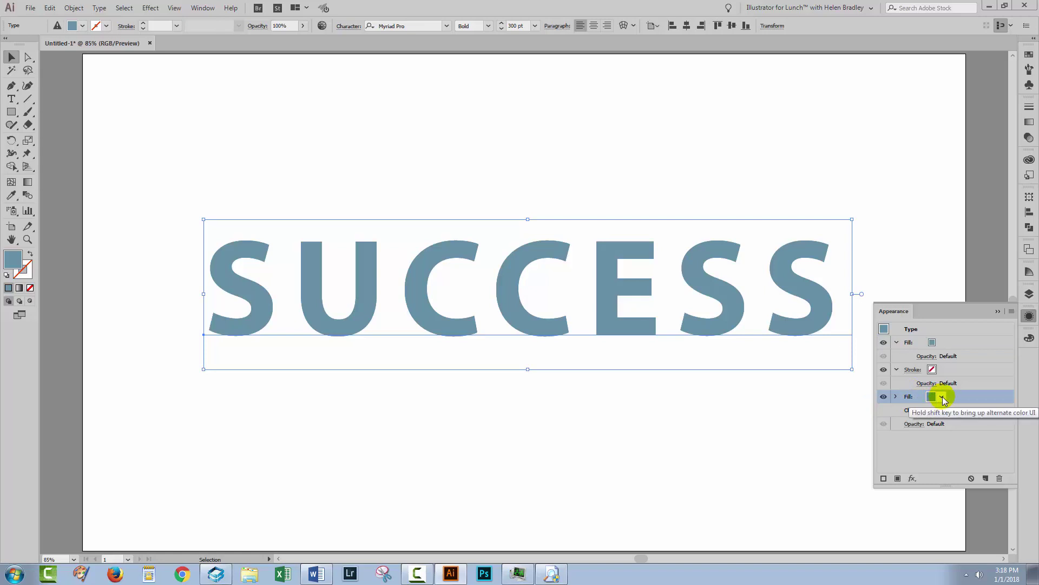
Open the Basic Graphics_Lines pattern library from the Swatches panel menu.
left_click(1029, 55)
left_click(1011, 50)
mouse_move(920, 287)
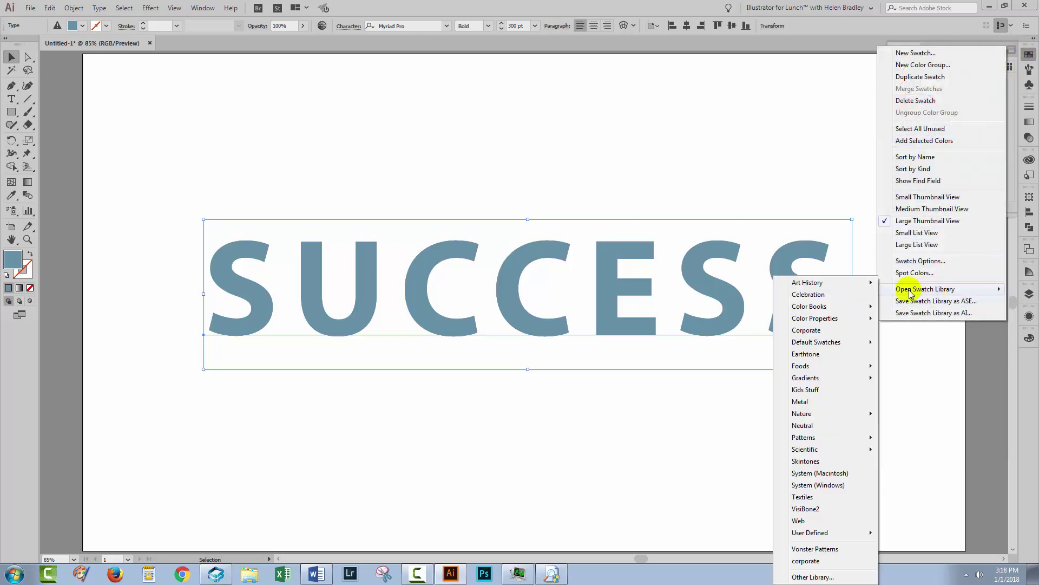
mouse_move(804, 437)
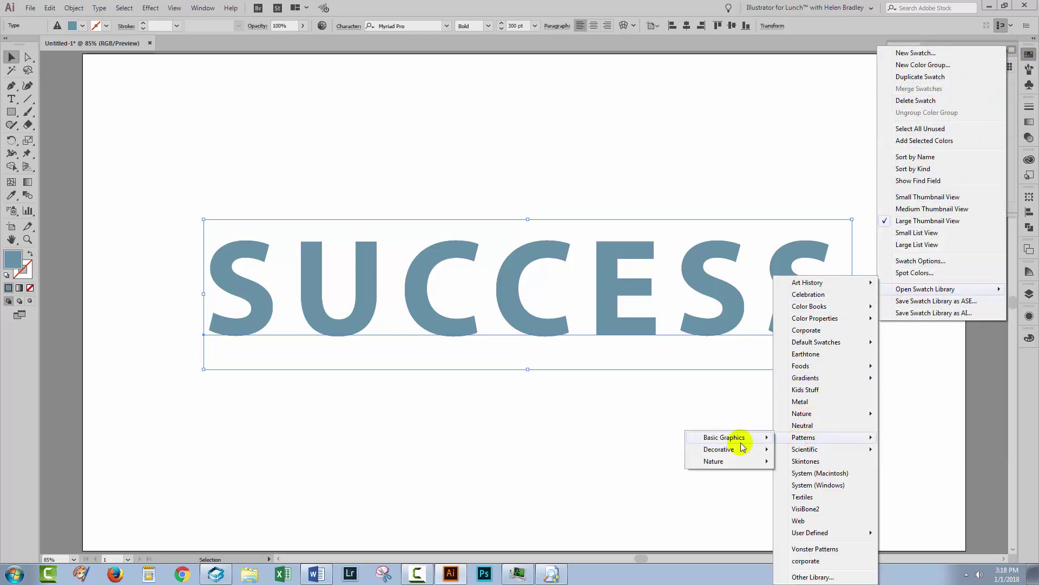
mouse_move(725, 441)
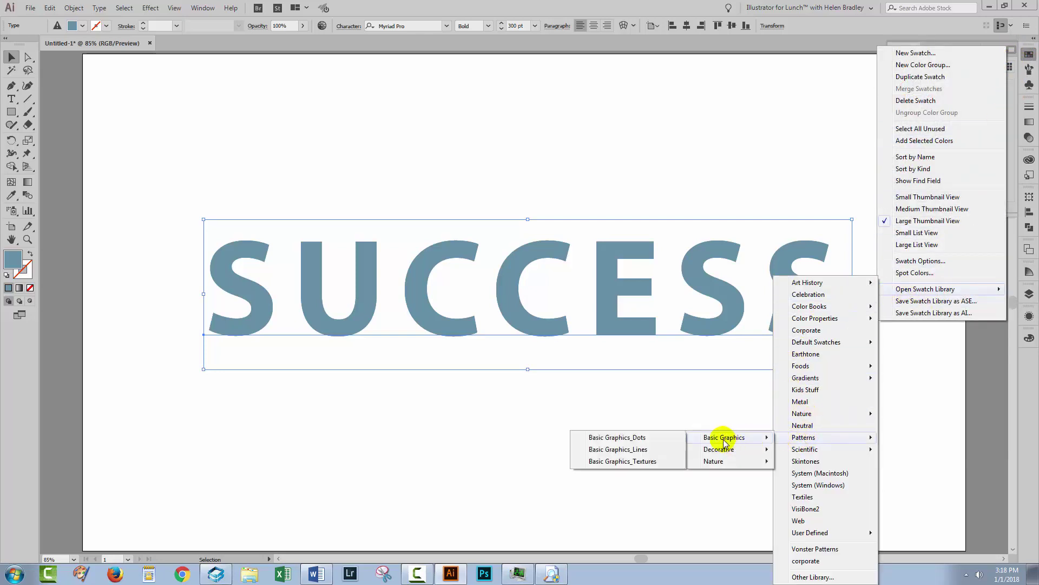
left_click(618, 450)
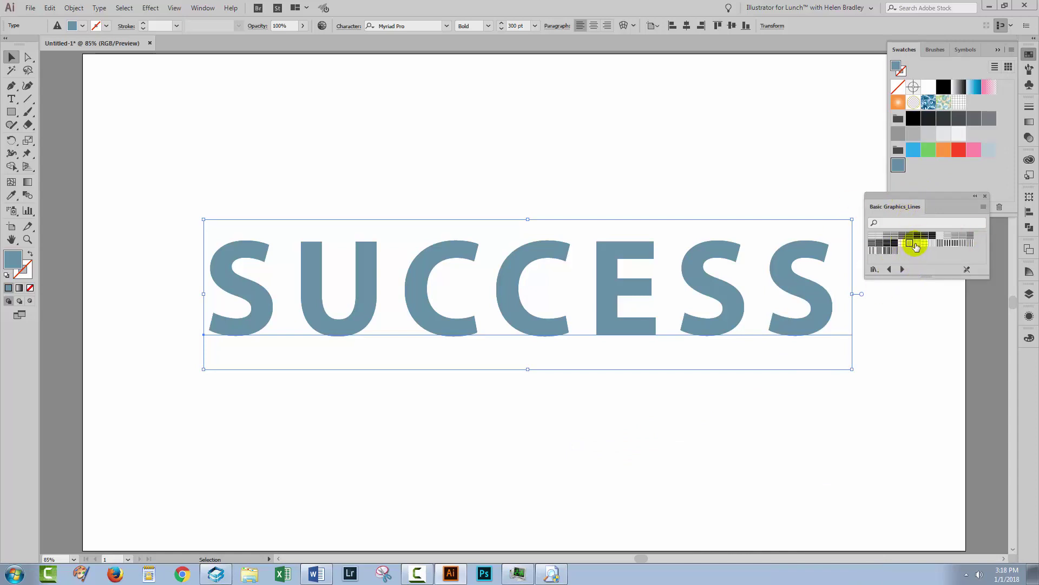
Apply the grid-line pattern to the lower fill, briefly hide the blue fill, then target the pattern fill.
left_click(910, 244)
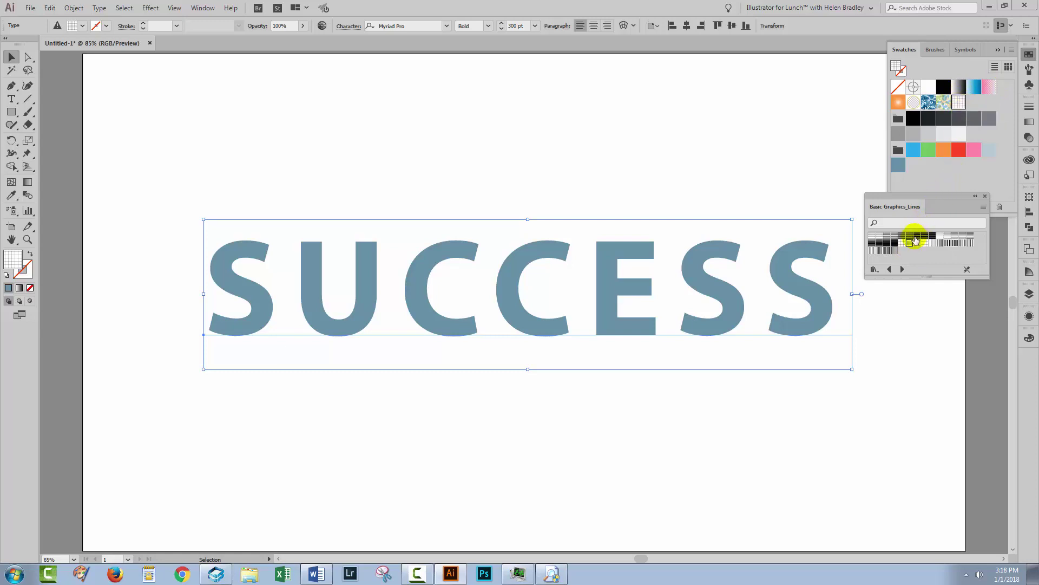
left_click(1029, 317)
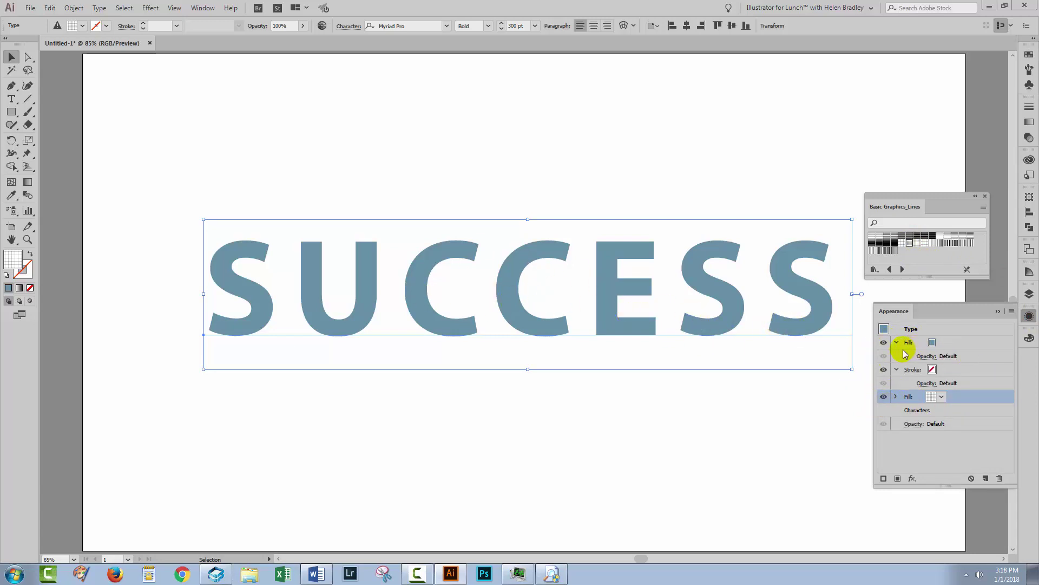
left_click(884, 345)
left_click(883, 342)
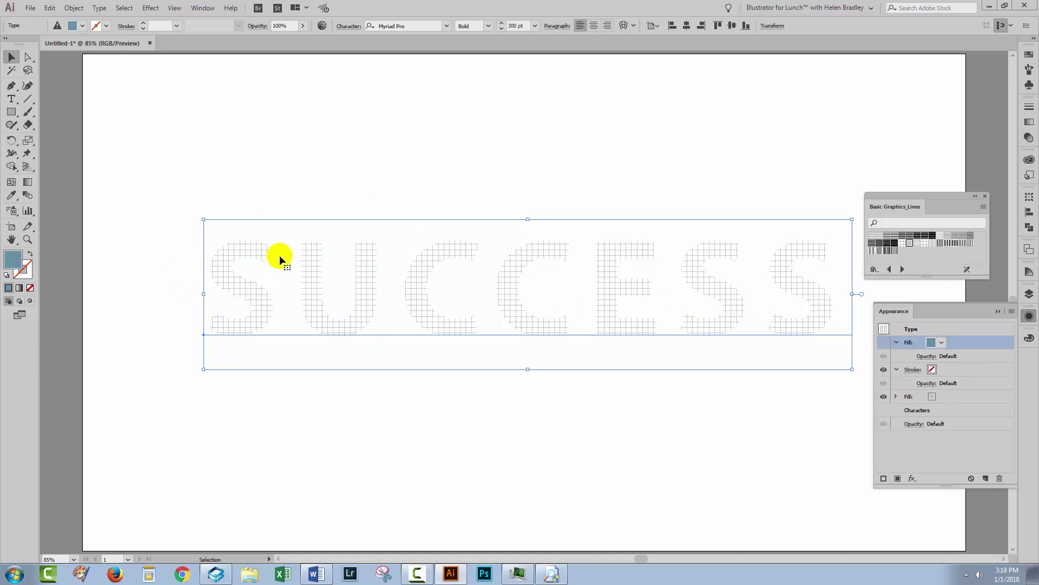
left_click(883, 342)
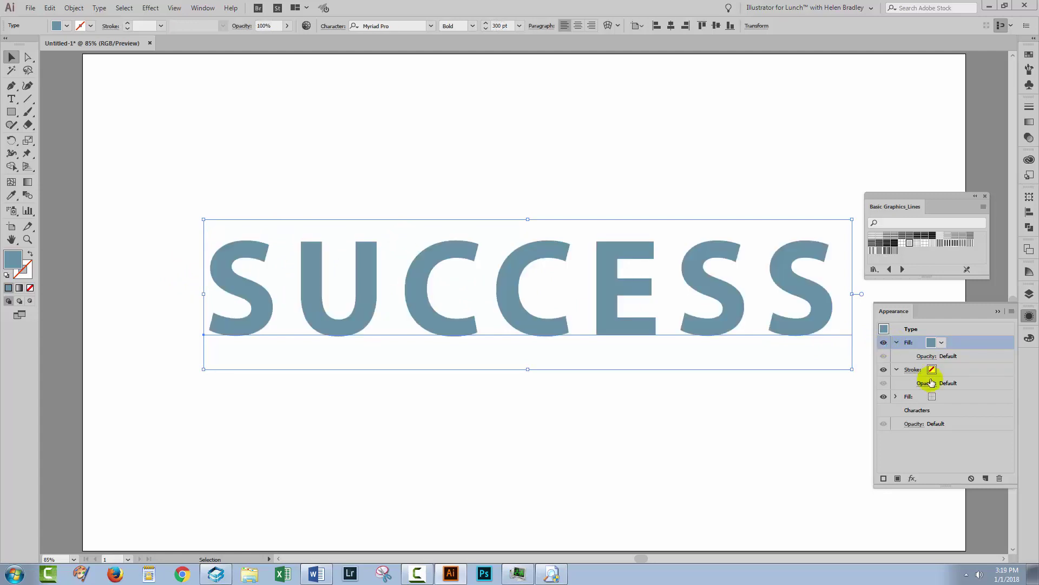
left_click(895, 397)
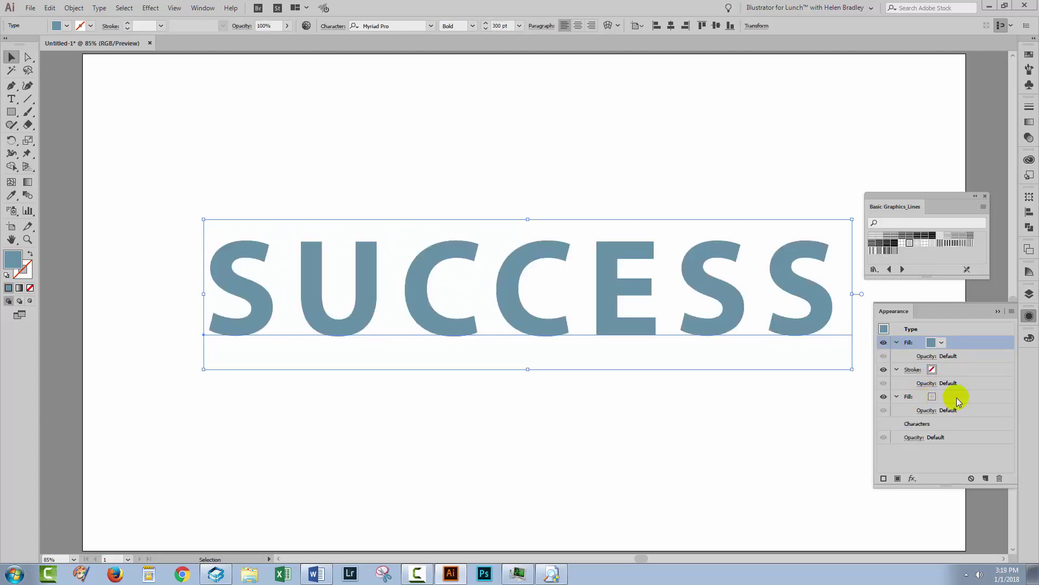
left_click(957, 397)
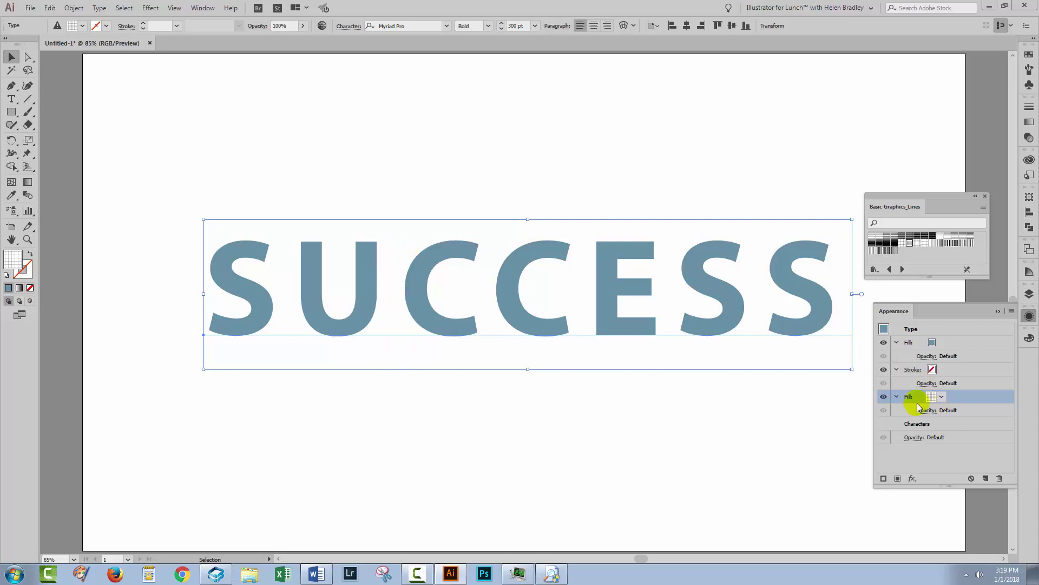
Add a Transform effect moving the grid-pattern fill 20 px horizontally and 20 px vertically.
left_click(970, 397)
left_click(151, 9)
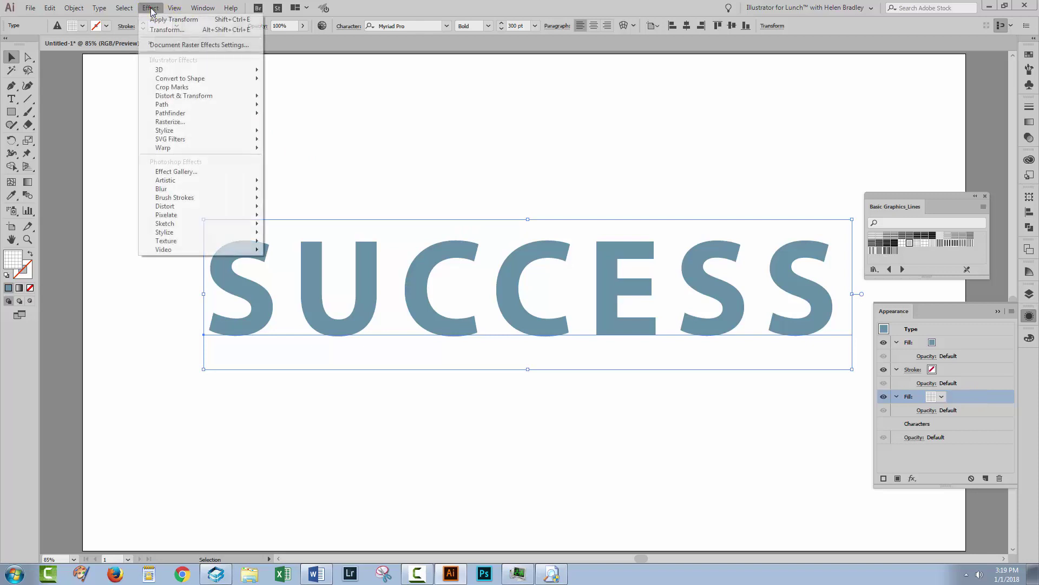
left_click(176, 99)
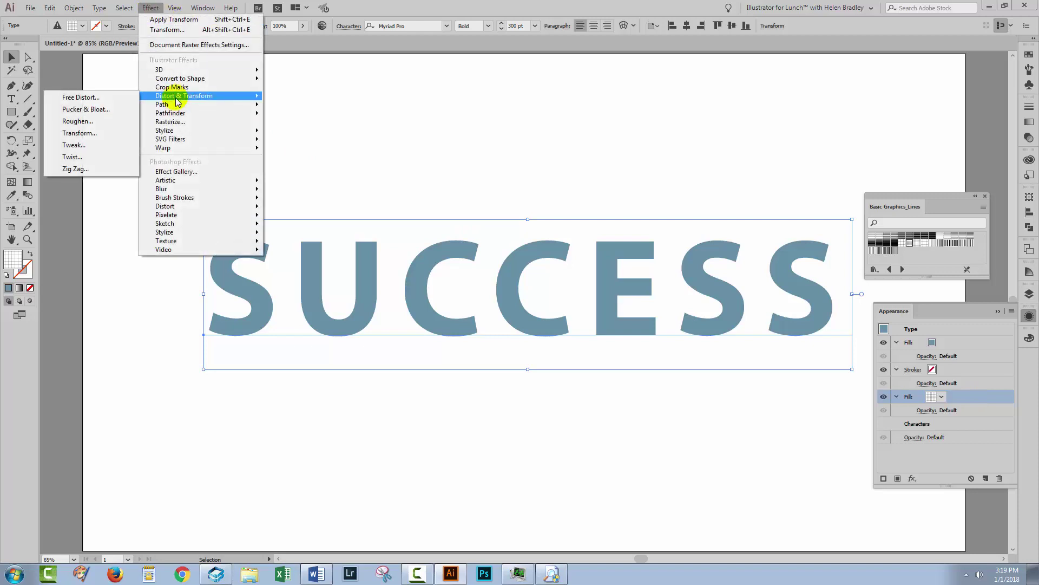
left_click(82, 133)
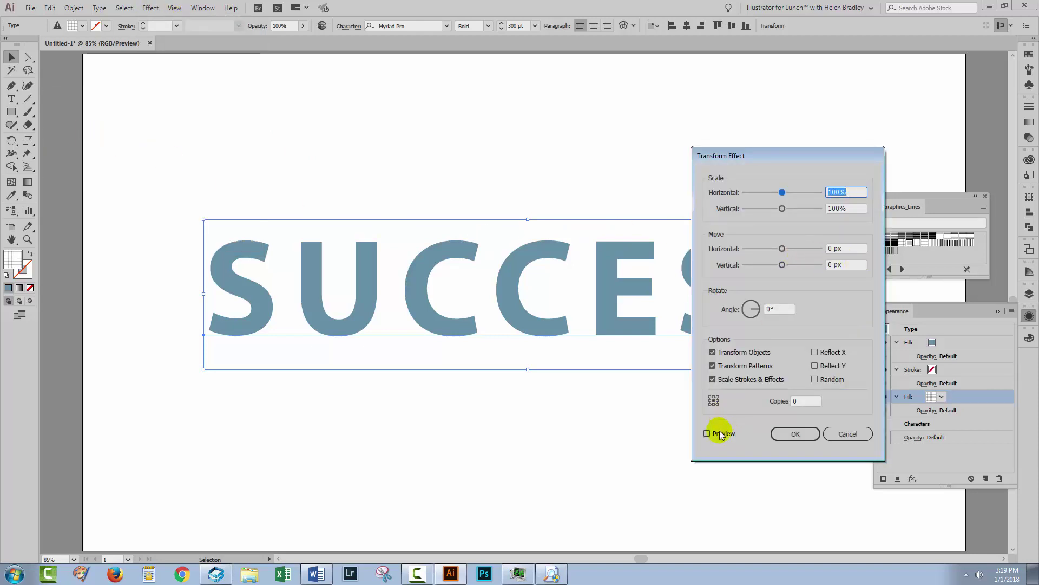
double_click(843, 250)
type("20")
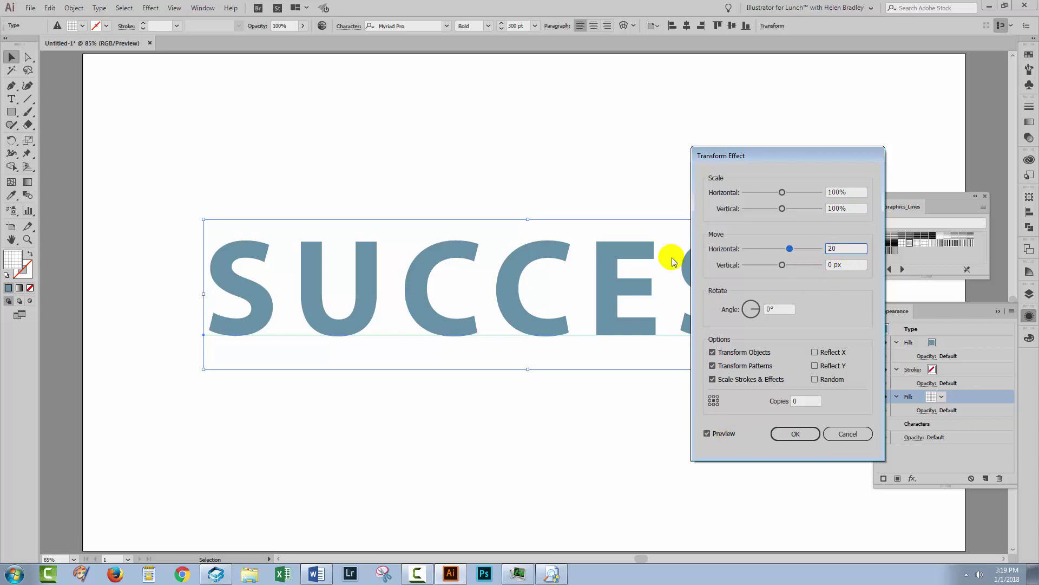
key("Tab")
type("20")
key("Tab")
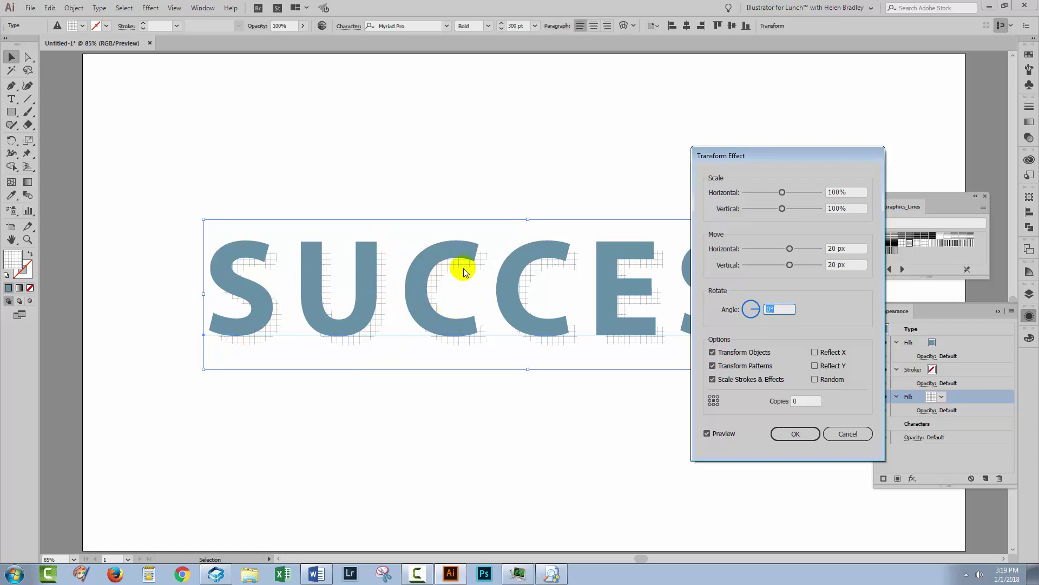
left_click(801, 433)
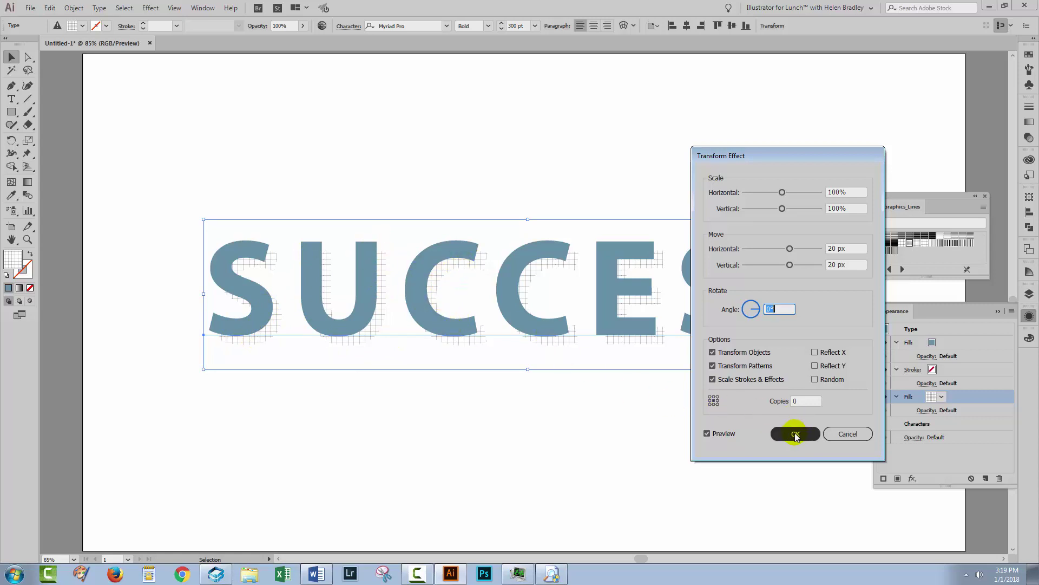
left_click(795, 433)
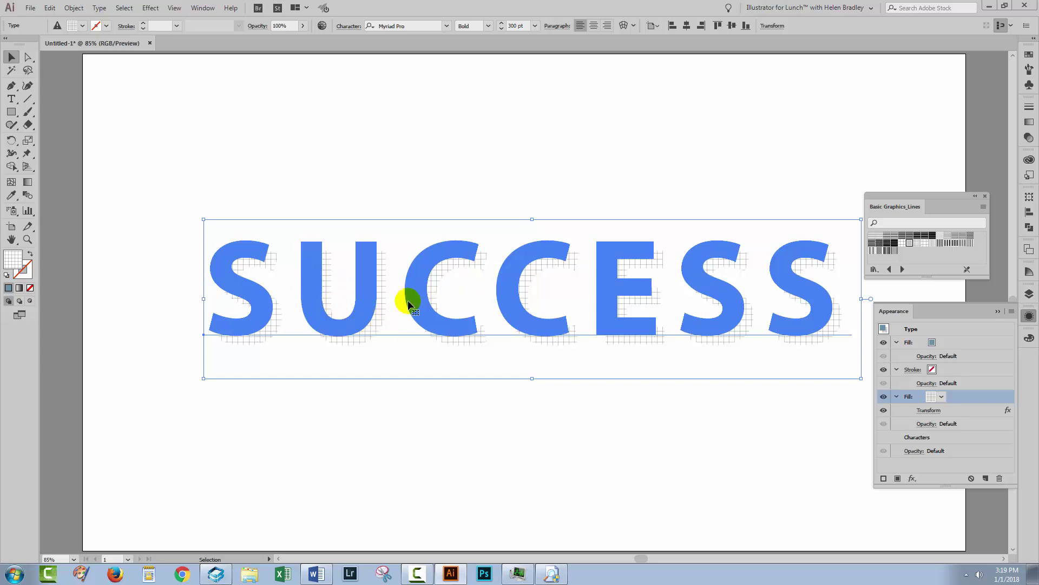
left_click(884, 410)
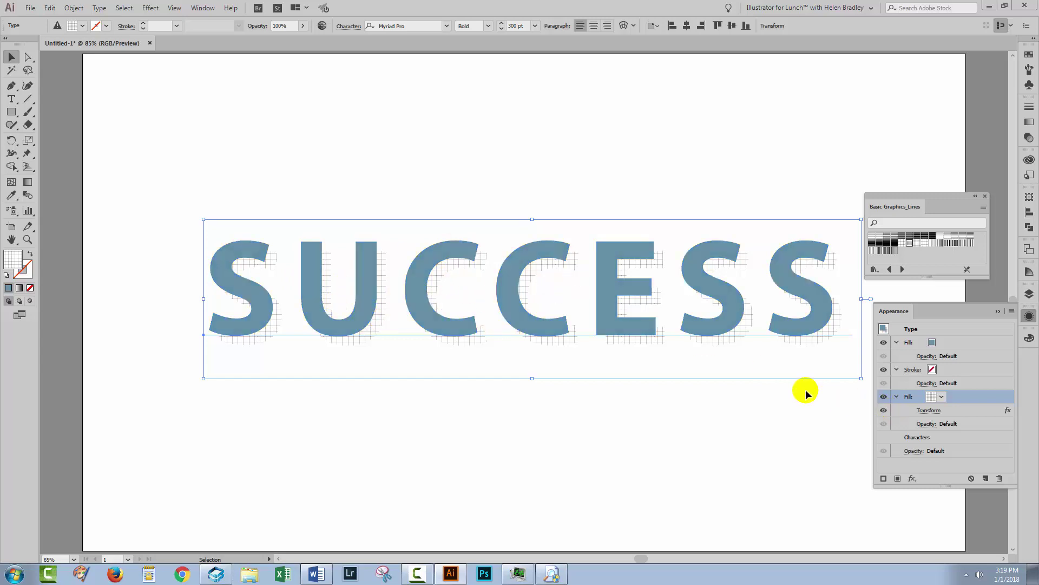
left_click(645, 257)
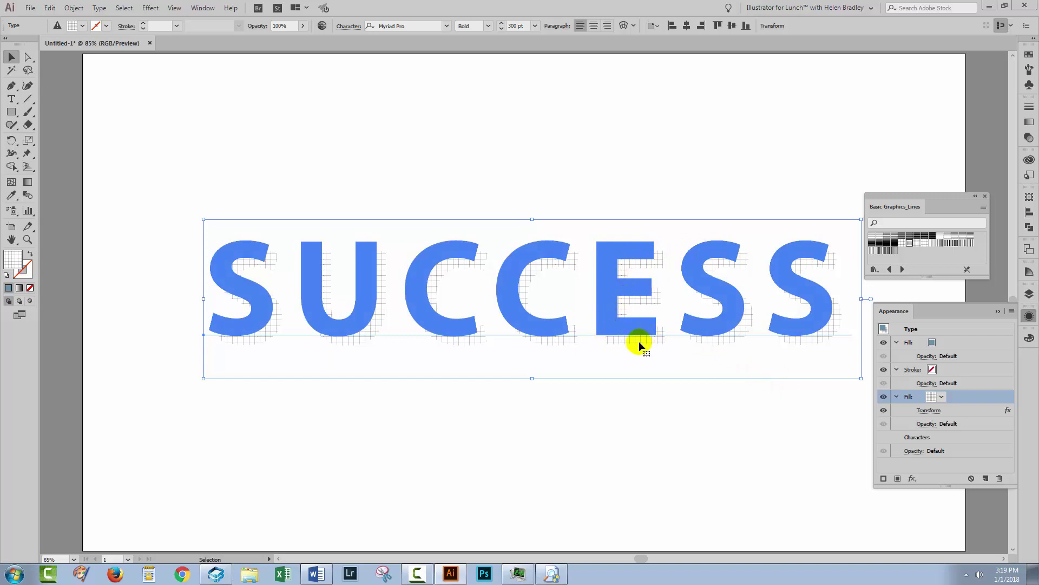
Add a light blue-grey 0.25 px stroke placed below the grid-pattern fill.
left_click(897, 398)
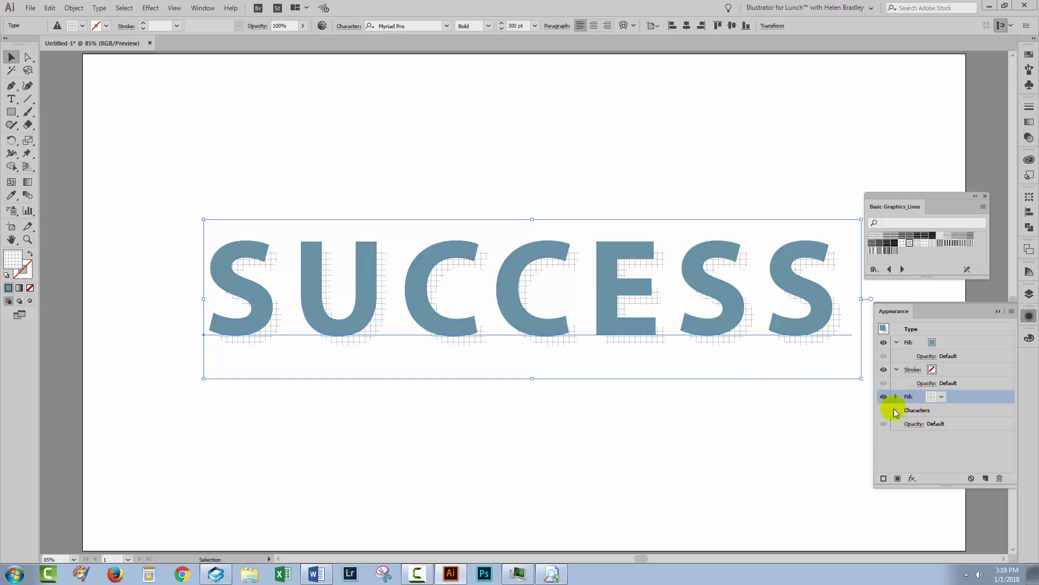
left_click(884, 478)
left_click_drag(1002, 395, 1002, 417)
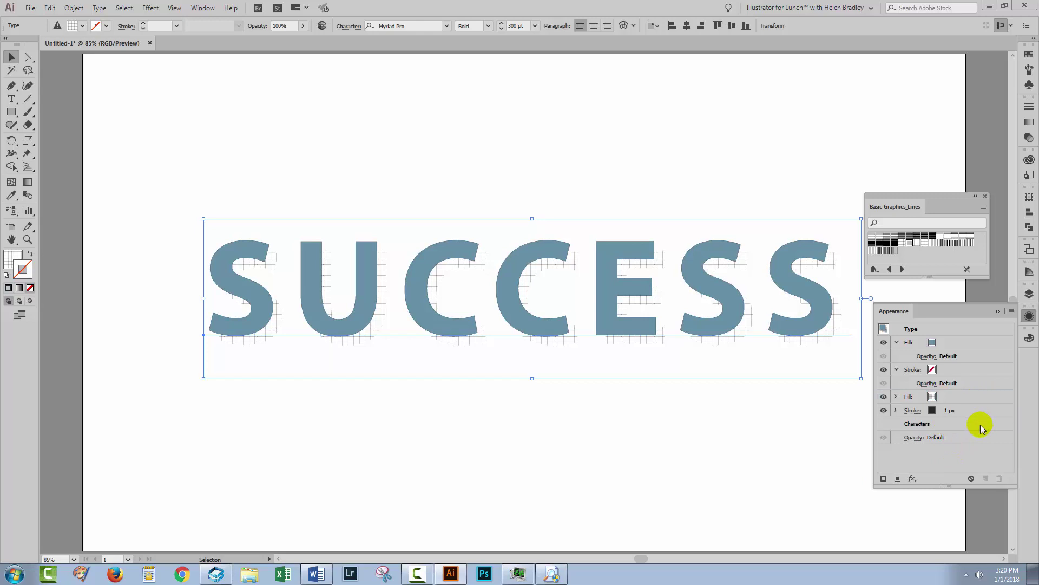
left_click(933, 412)
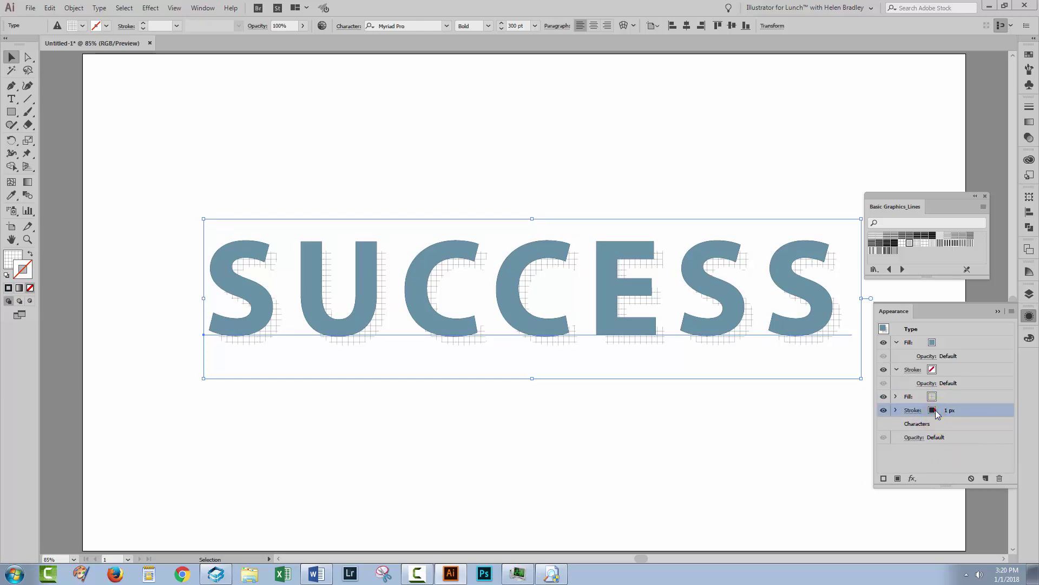
left_click(931, 410)
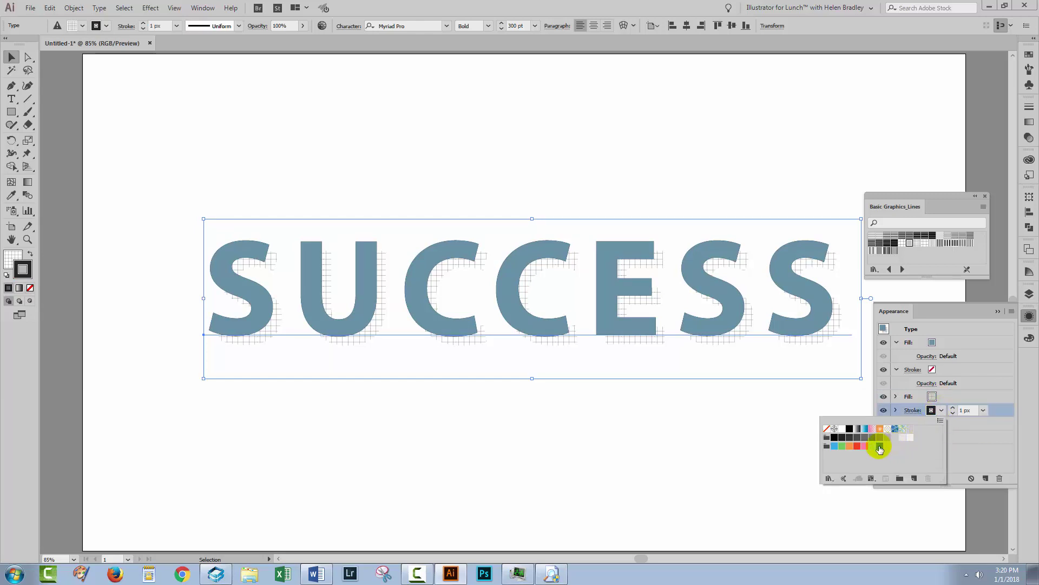
left_click(879, 447)
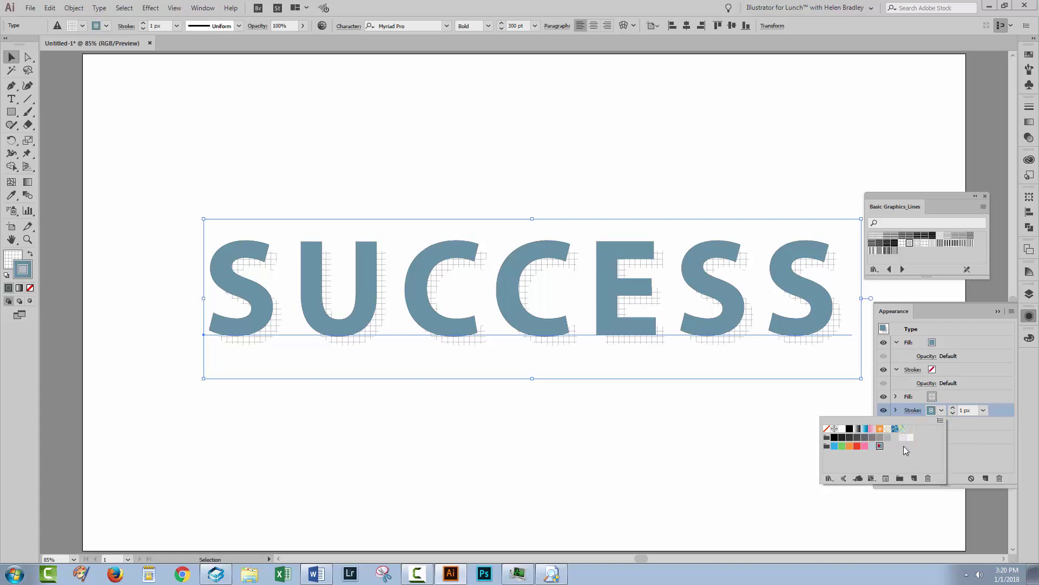
left_click(953, 413)
left_click(952, 413)
left_click(953, 415)
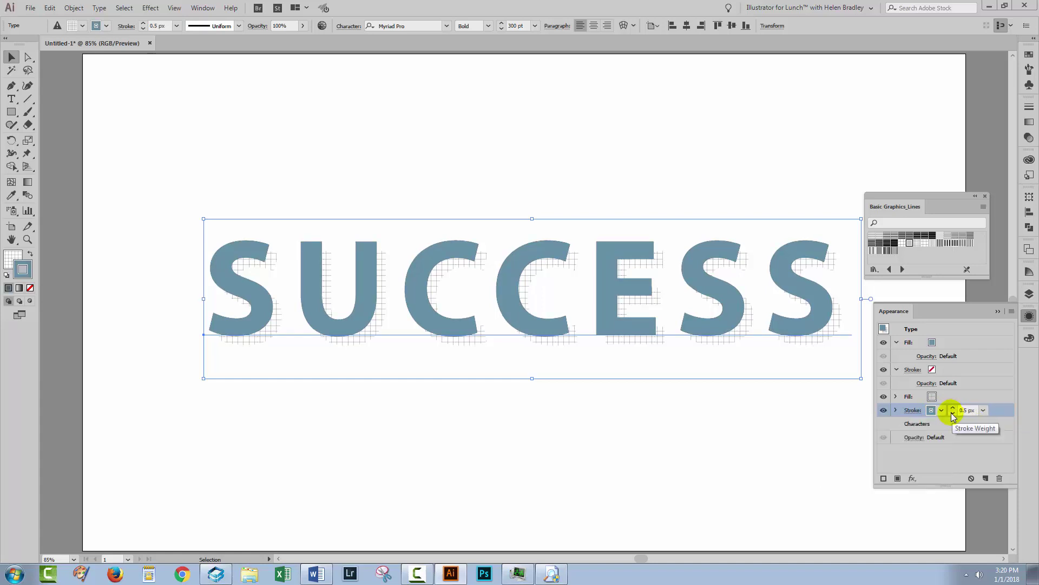
left_click(953, 416)
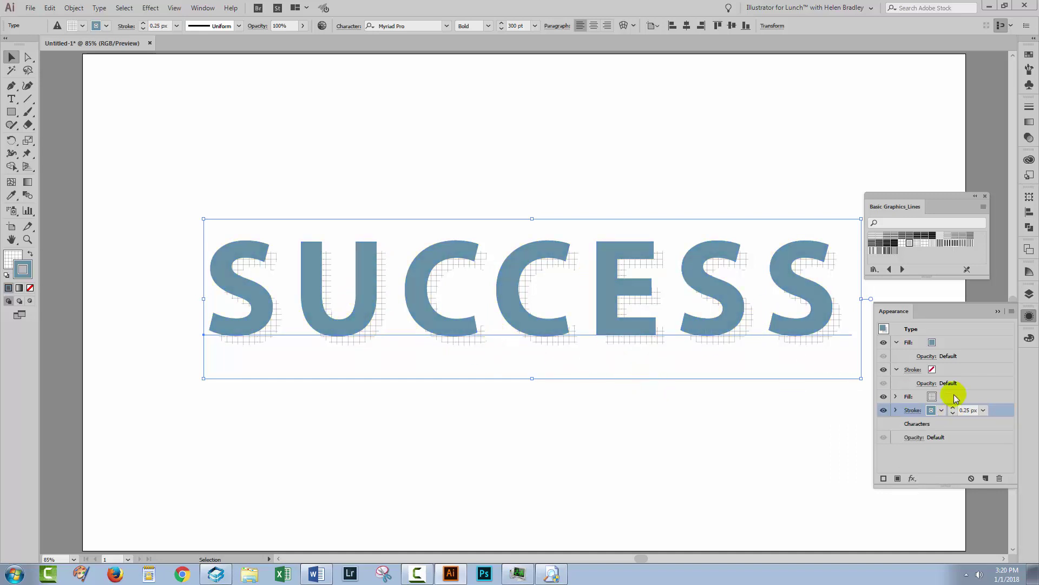
Duplicate the pattern fill's Transform effect onto the 0.25 px stroke, then deselect SUCCESS.
left_click(896, 398)
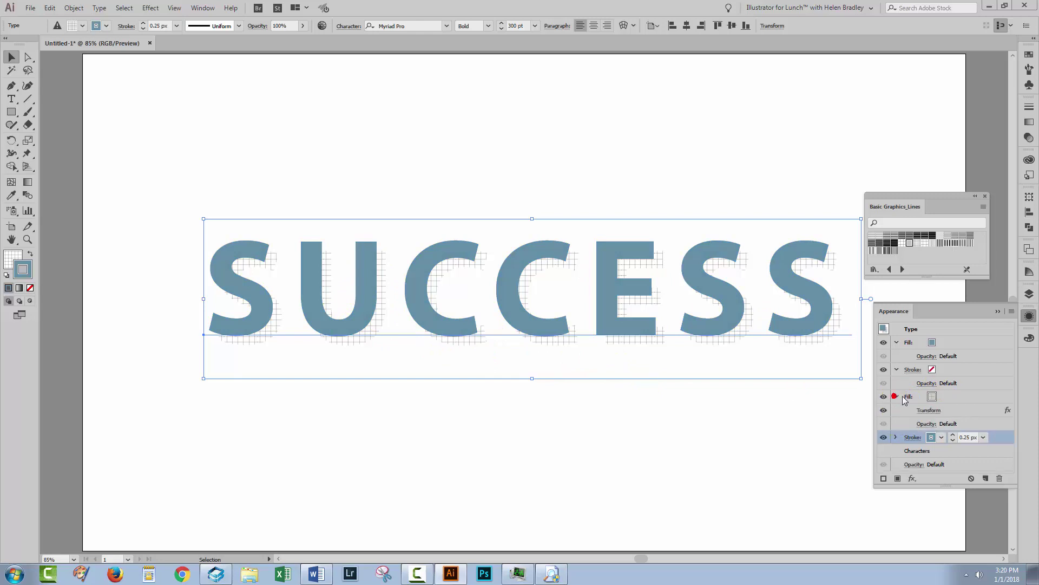
left_click(925, 409)
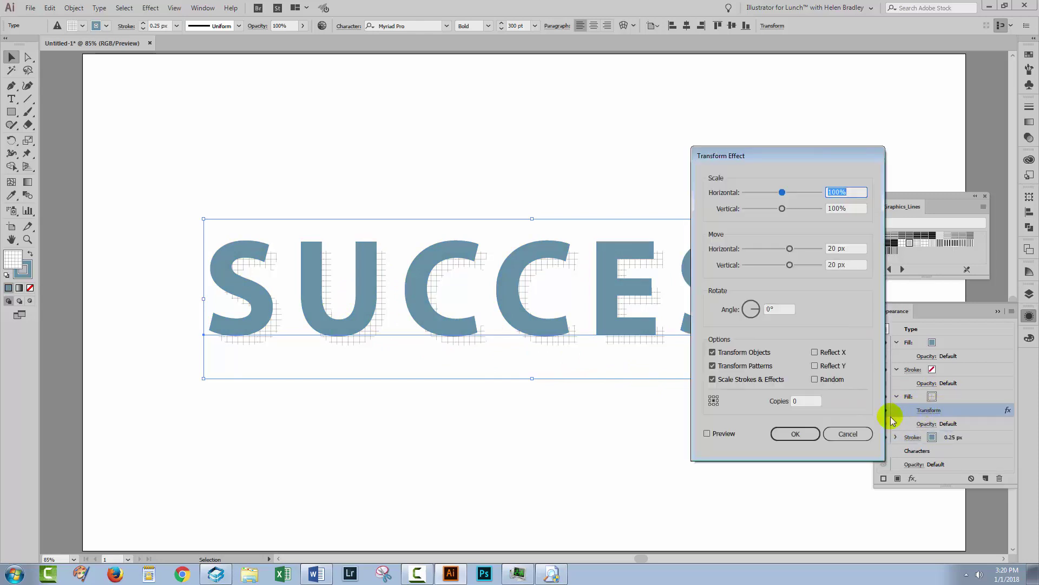
left_click(854, 432)
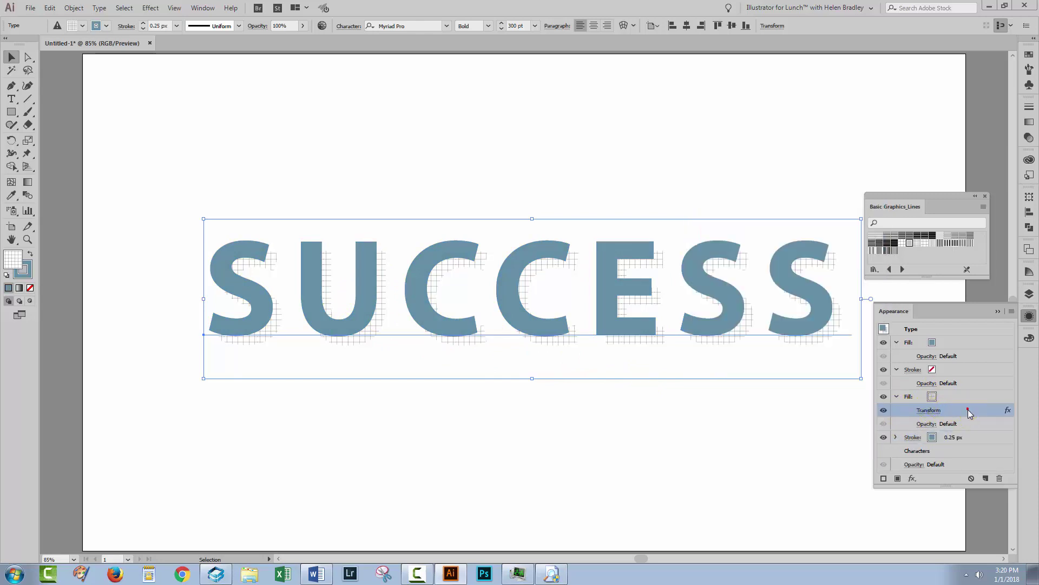
left_click_drag(969, 413, 987, 479)
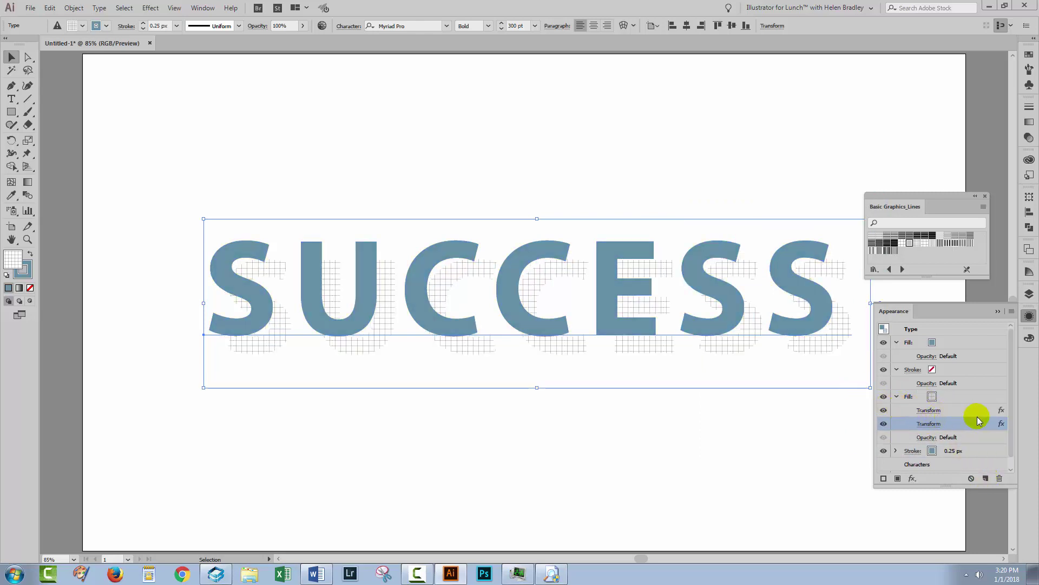
scroll(963, 415, "down", 1)
left_click_drag(951, 415, 946, 439)
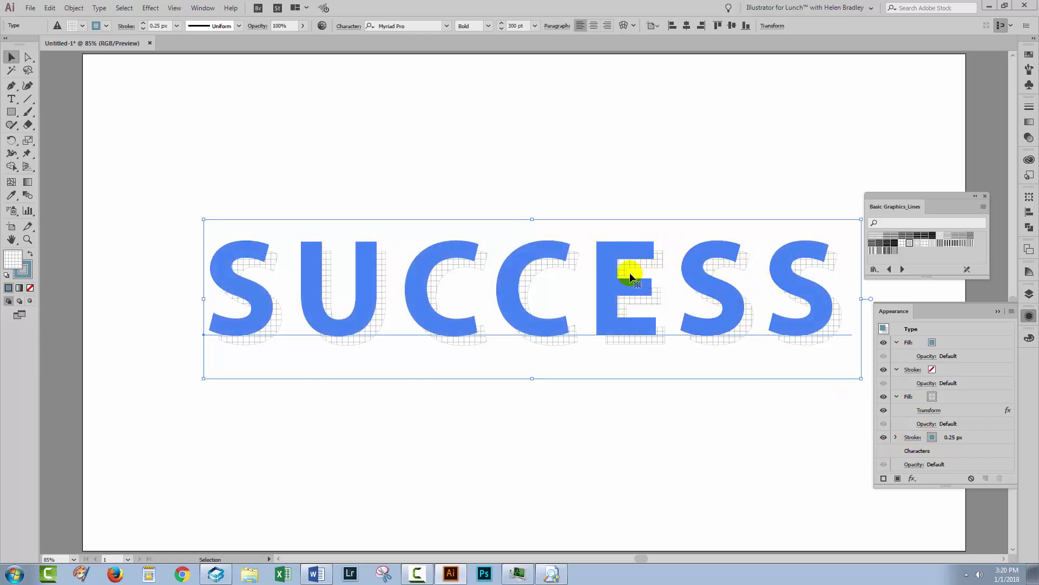
left_click(626, 375)
left_click(629, 414)
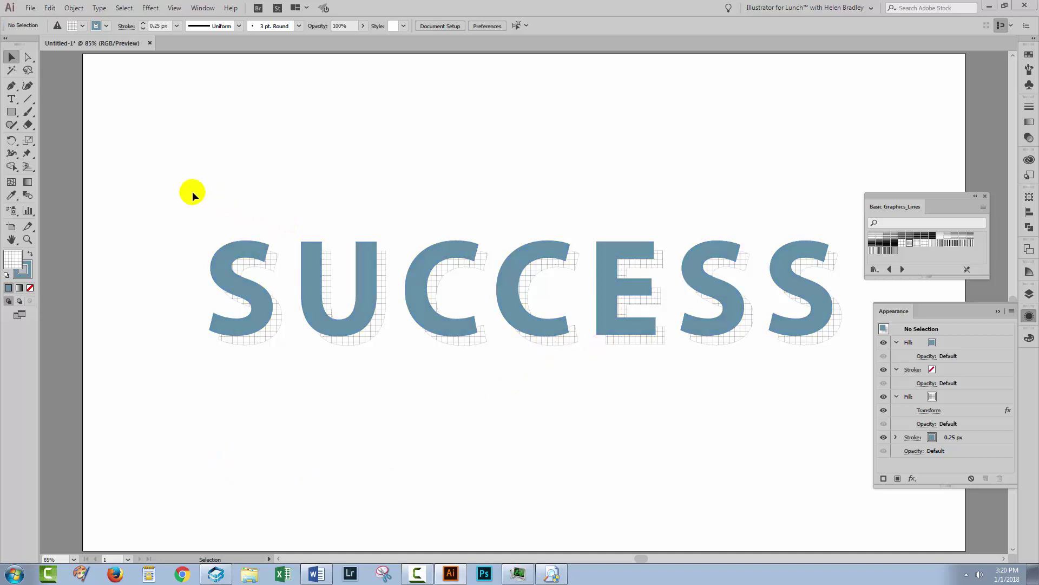
Select SUCCESS and duplicate its grid-pattern shadow fill.
left_click_drag(191, 191, 786, 339)
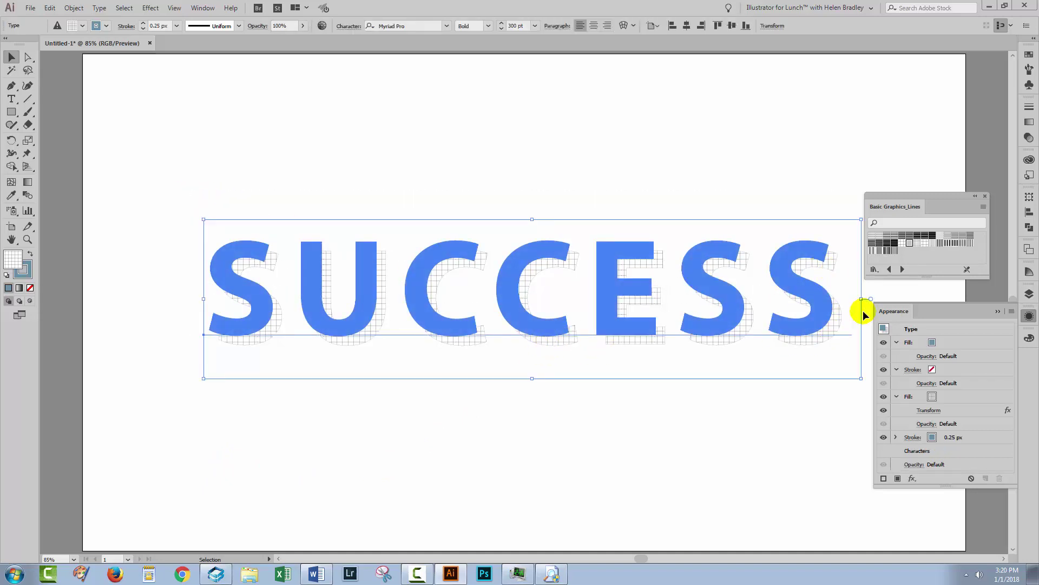
left_click(915, 401)
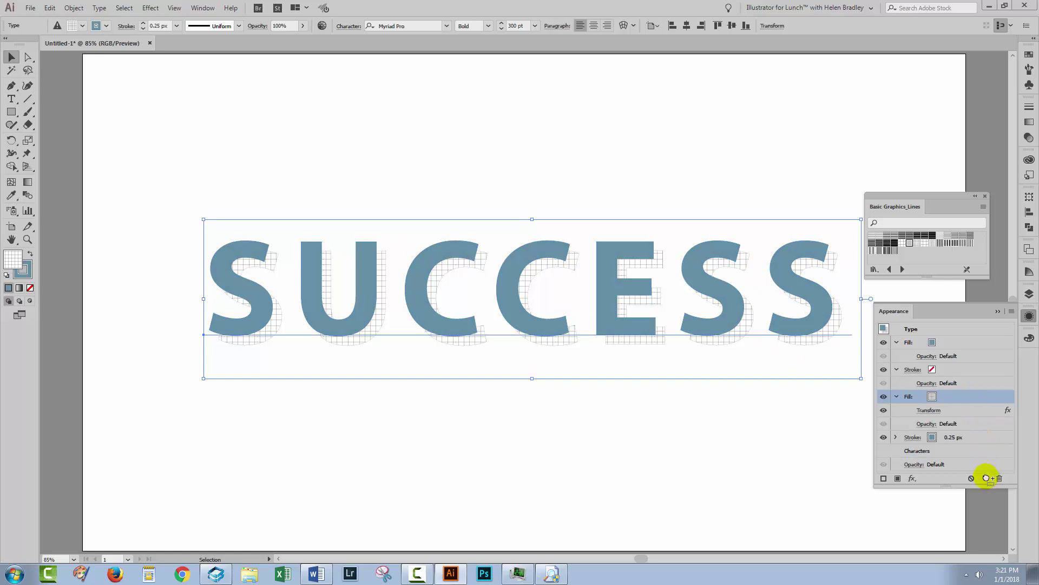
left_click(985, 479)
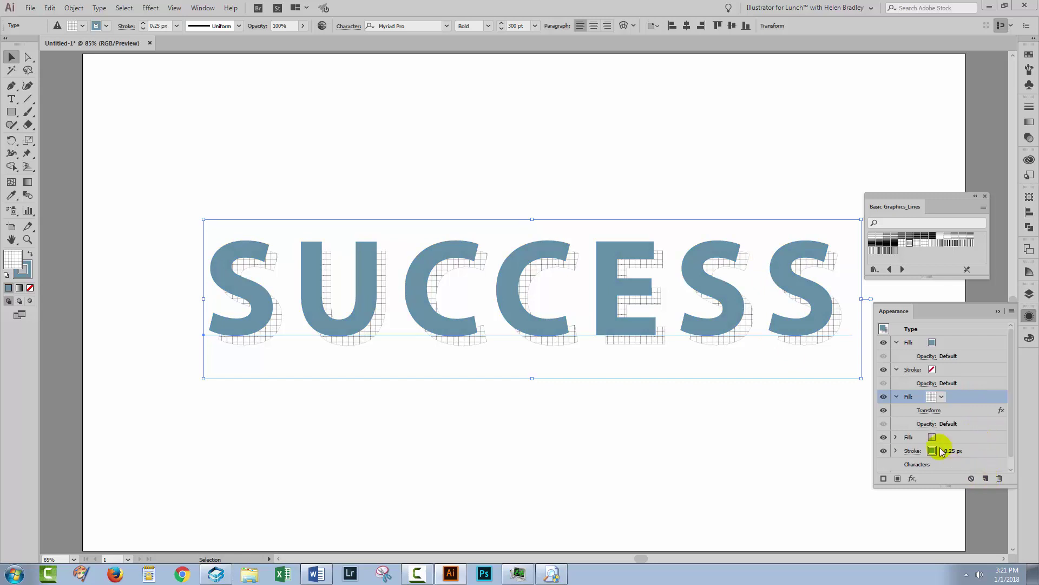
Change the lower duplicated shadow fill to a light grey swatch, then deselect.
left_click(896, 399)
left_click(896, 410)
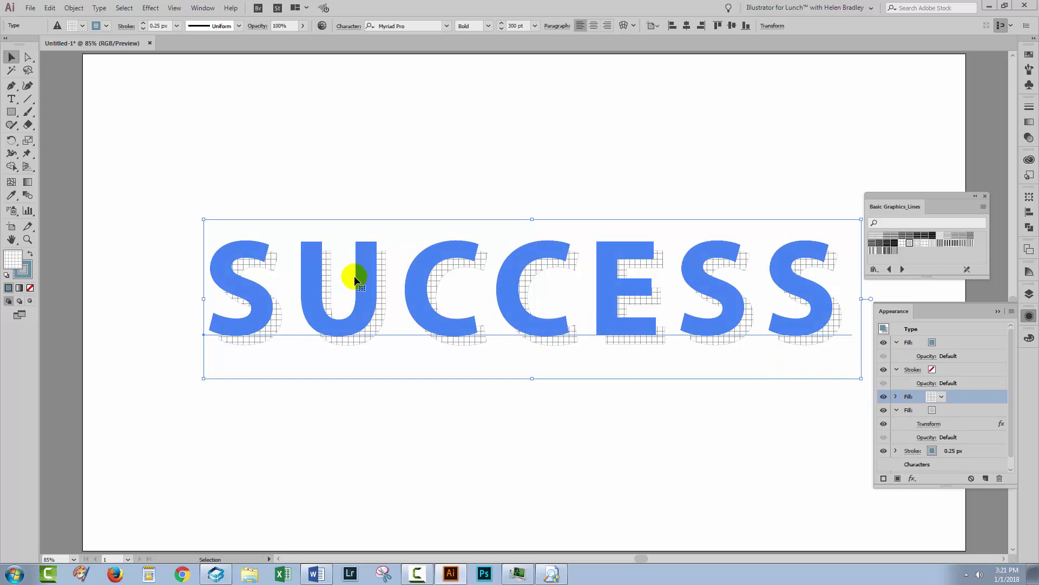
left_click(938, 413)
left_click(938, 411)
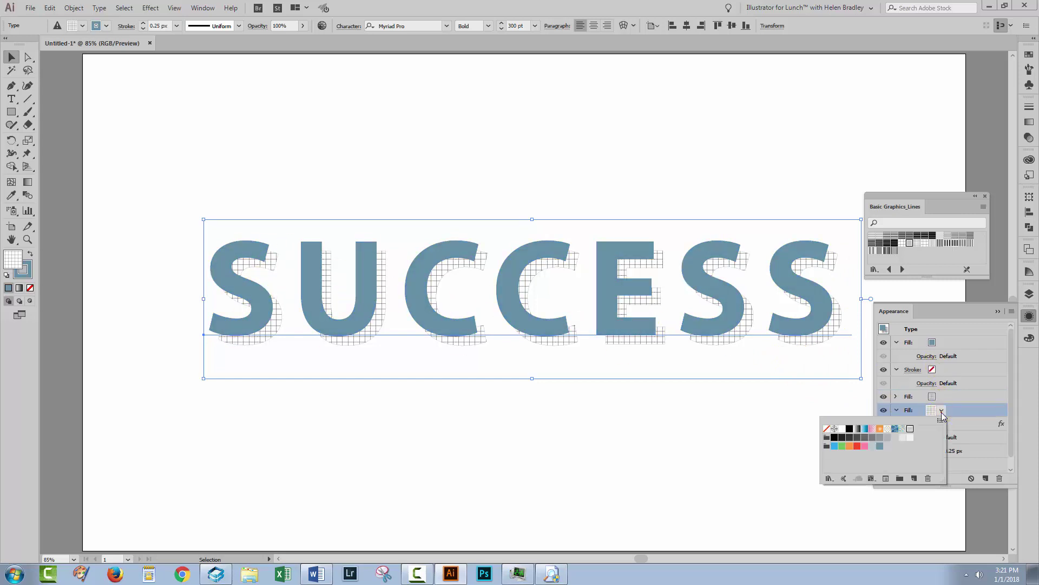
left_click(896, 441)
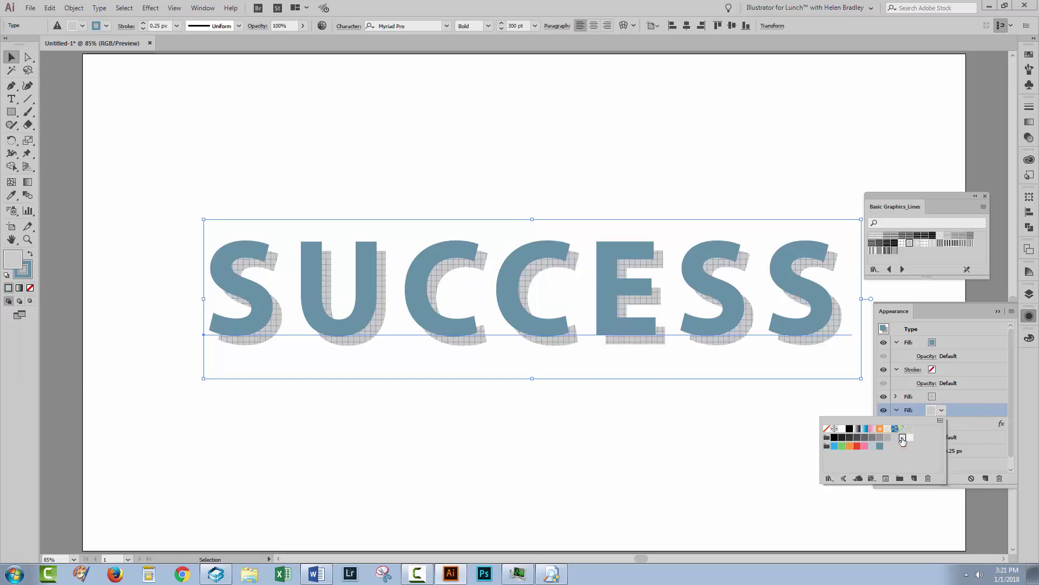
left_click(903, 439)
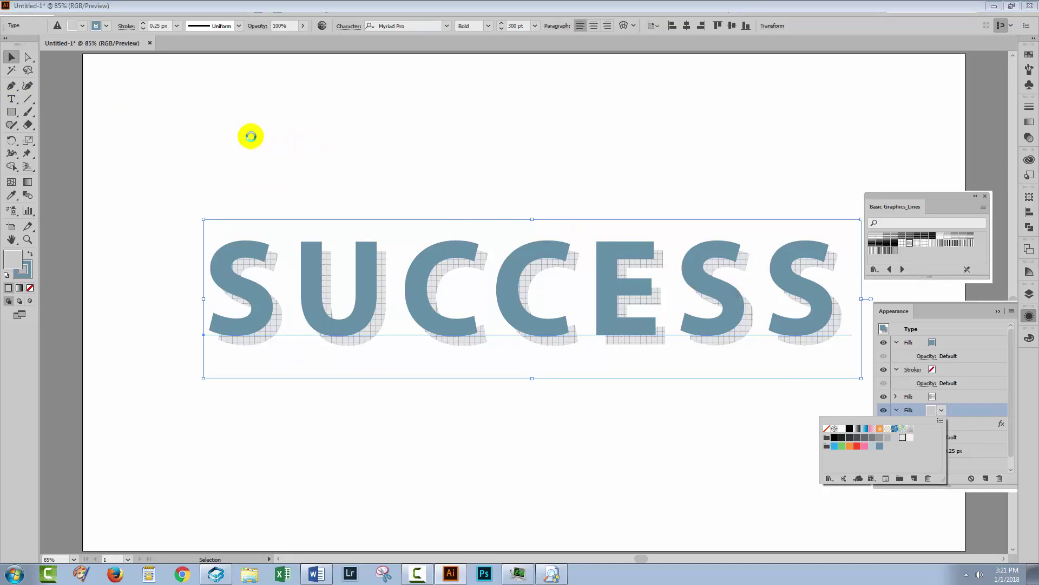
left_click(248, 137)
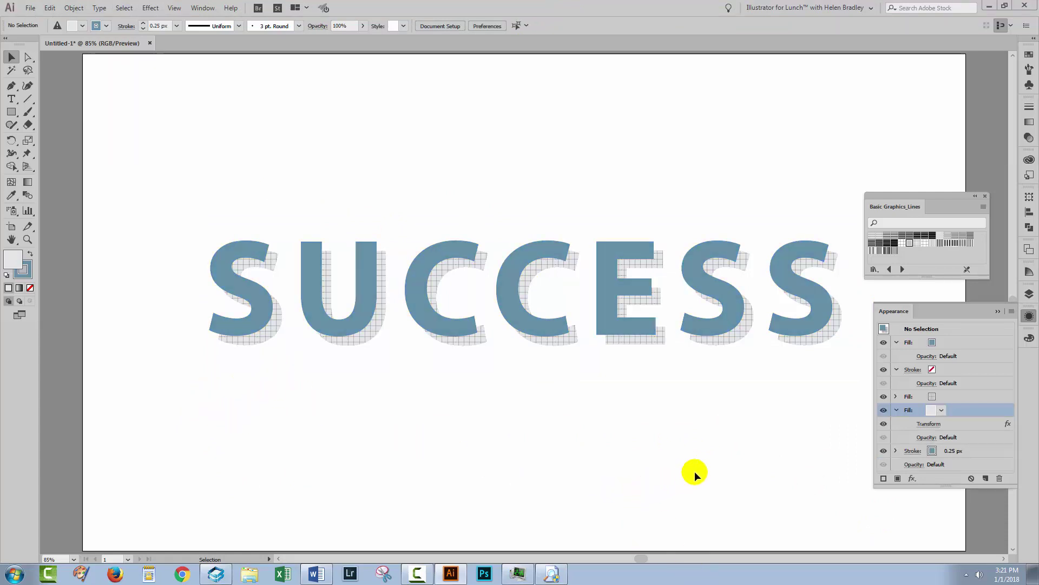
Close the Basic Graphics_Lines pattern library and Appearance panels, then select the SUCCESS text.
left_click(985, 195)
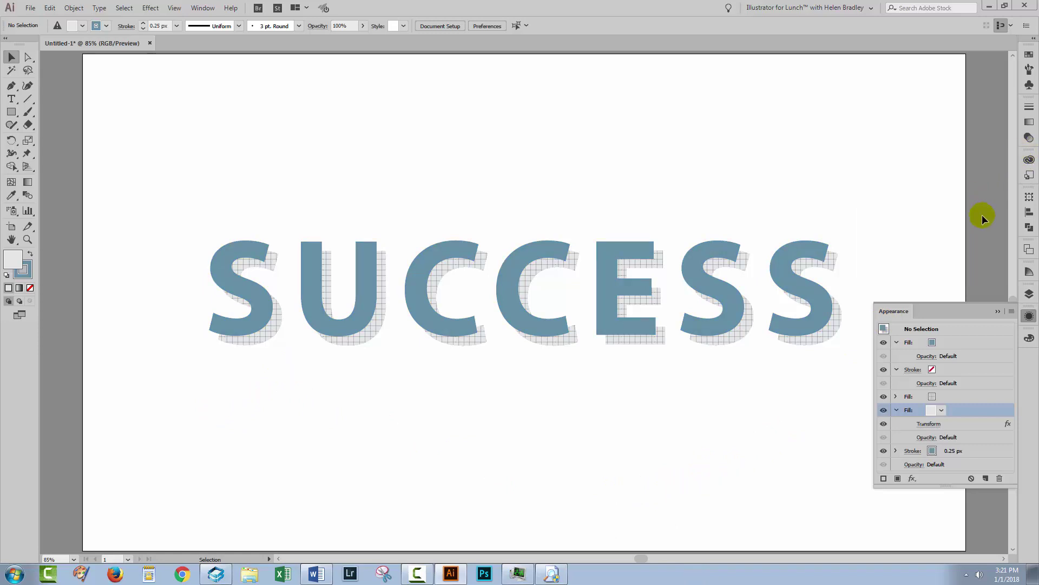
left_click(998, 311)
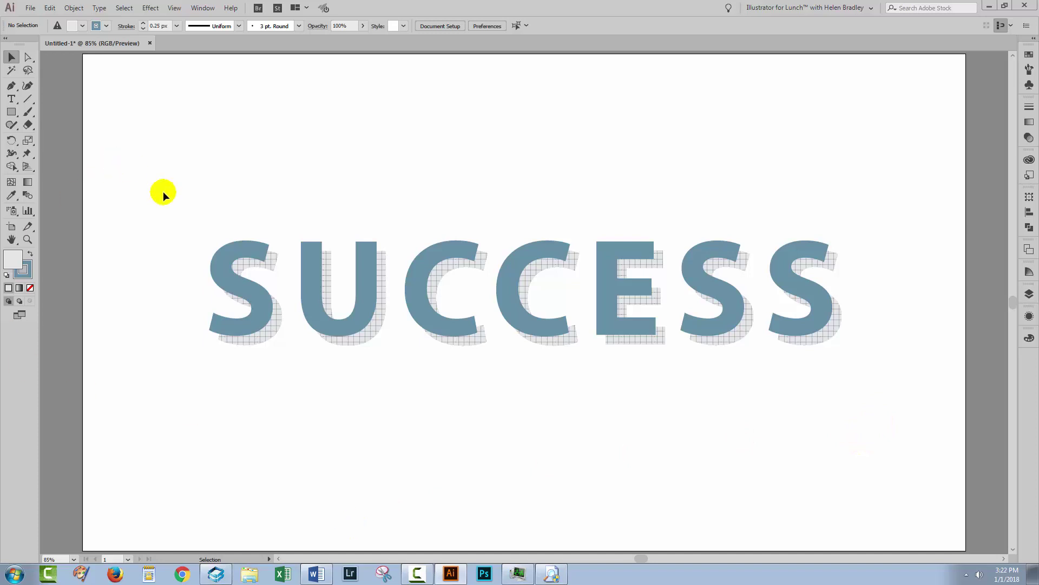
left_click_drag(188, 209, 907, 450)
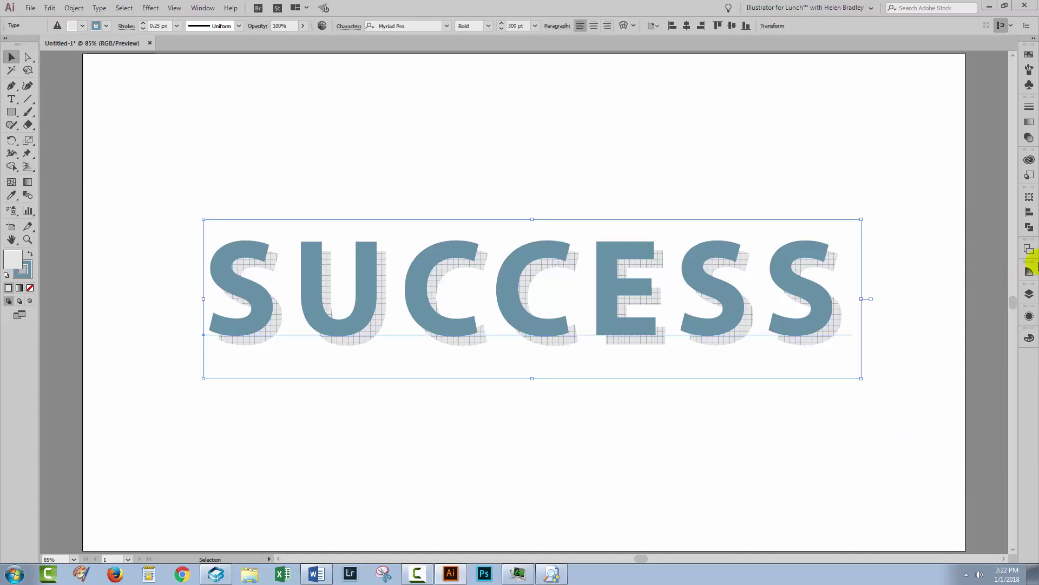
Drag SUCCESS into the Graphic Styles panel to store its appearance as a new style.
left_click(1029, 175)
left_click_drag(917, 192, 726, 297)
left_click_drag(734, 245, 929, 195)
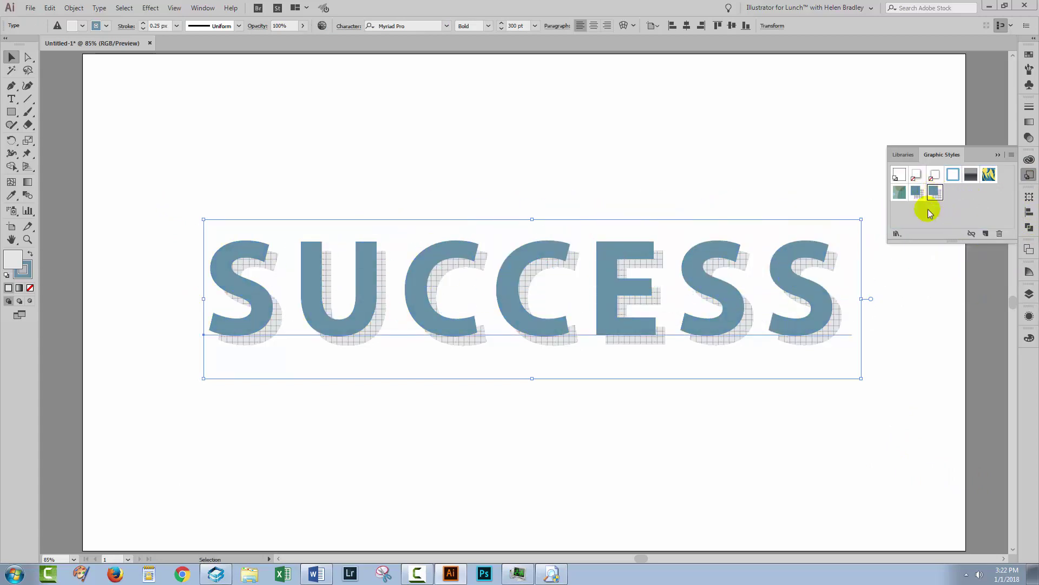
left_click(695, 445)
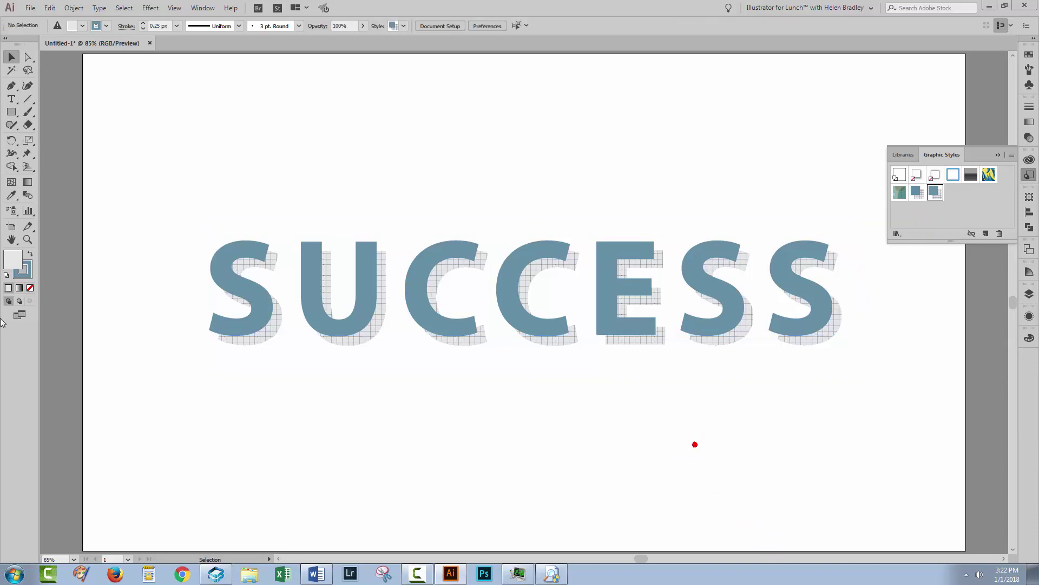
Type the word DREAM as new text below SUCCESS.
left_click(11, 99)
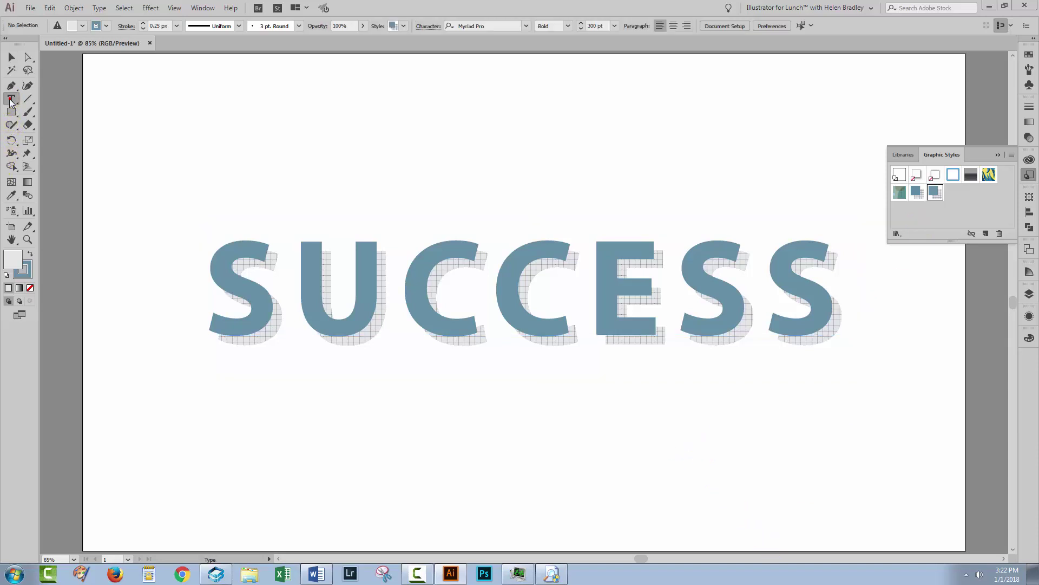
left_click(237, 489)
left_click(237, 489)
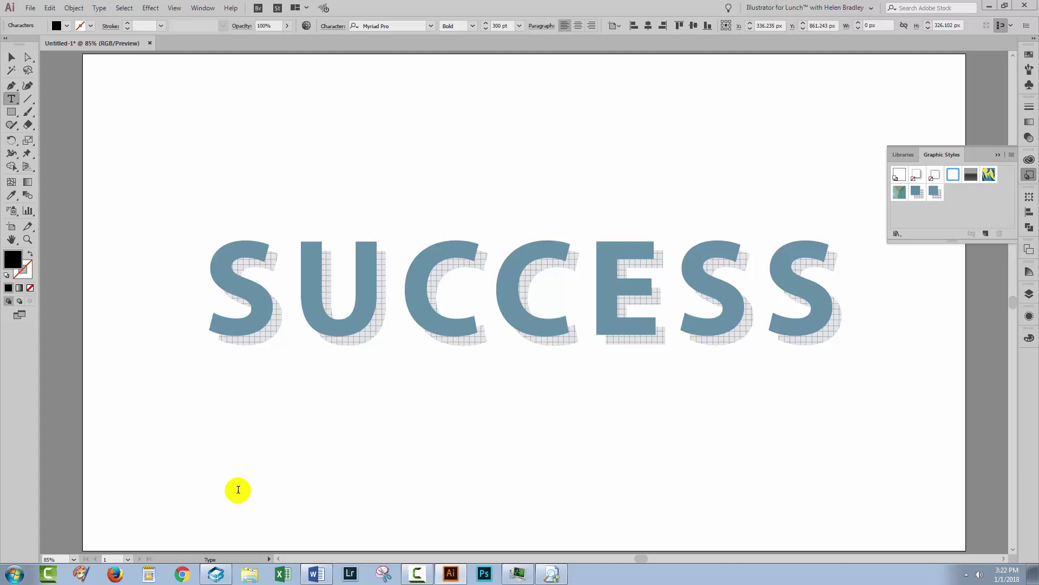
type("DREAM")
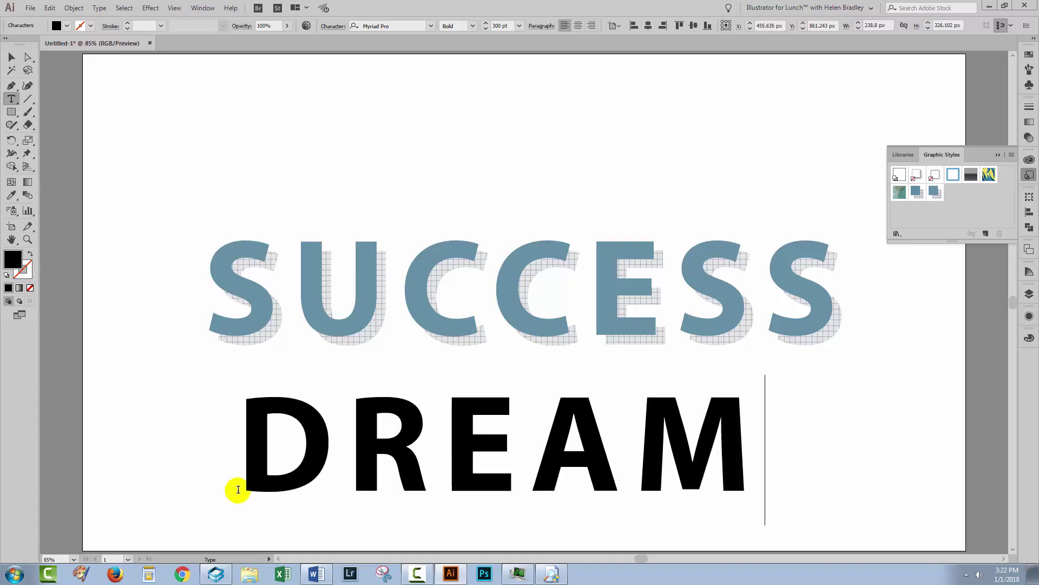
Apply the saved grid-shadow graphic style to the DREAM text.
left_click(11, 56)
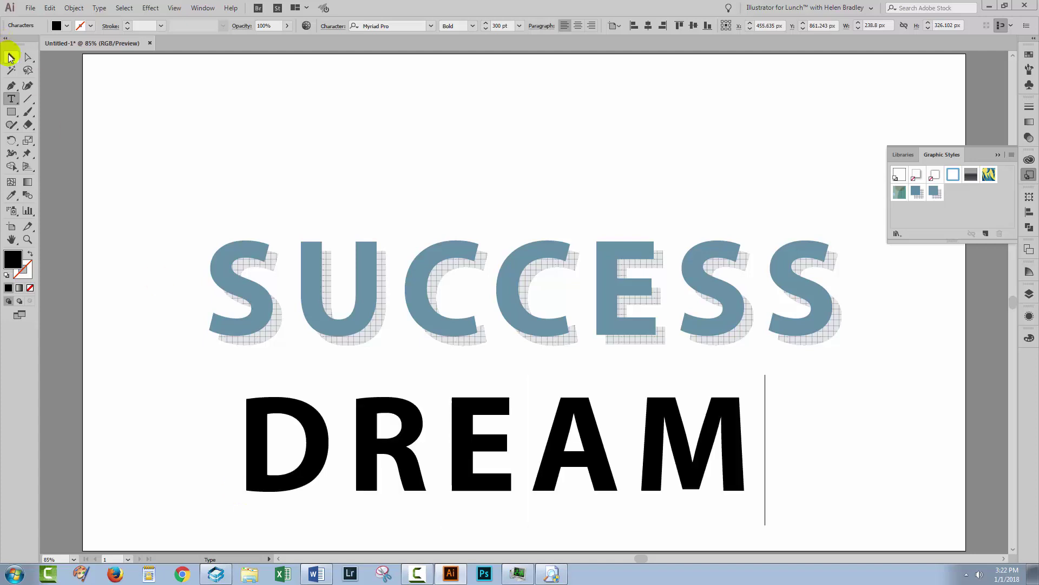
left_click(770, 406)
left_click(649, 461)
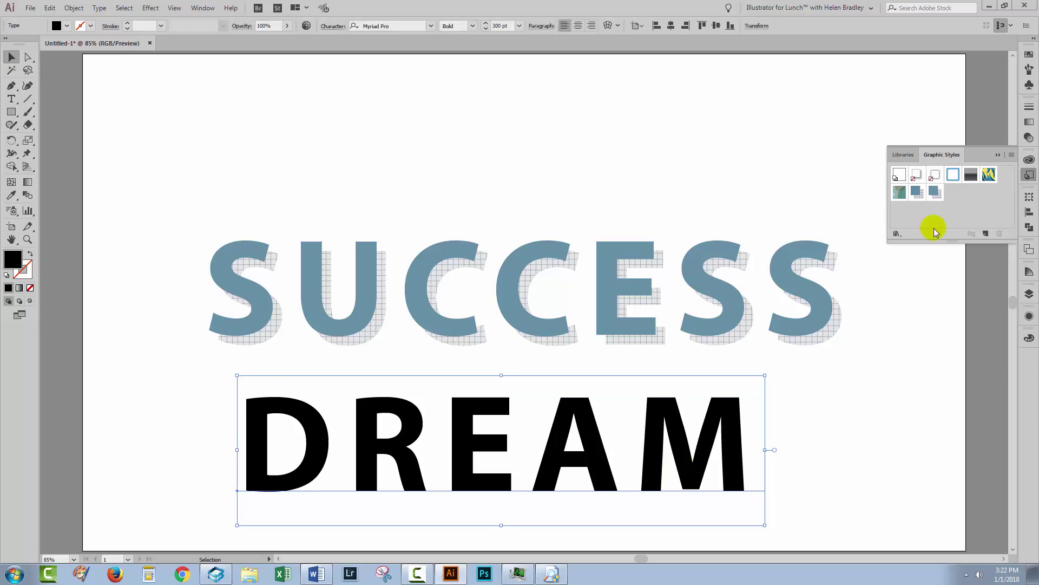
left_click(936, 193)
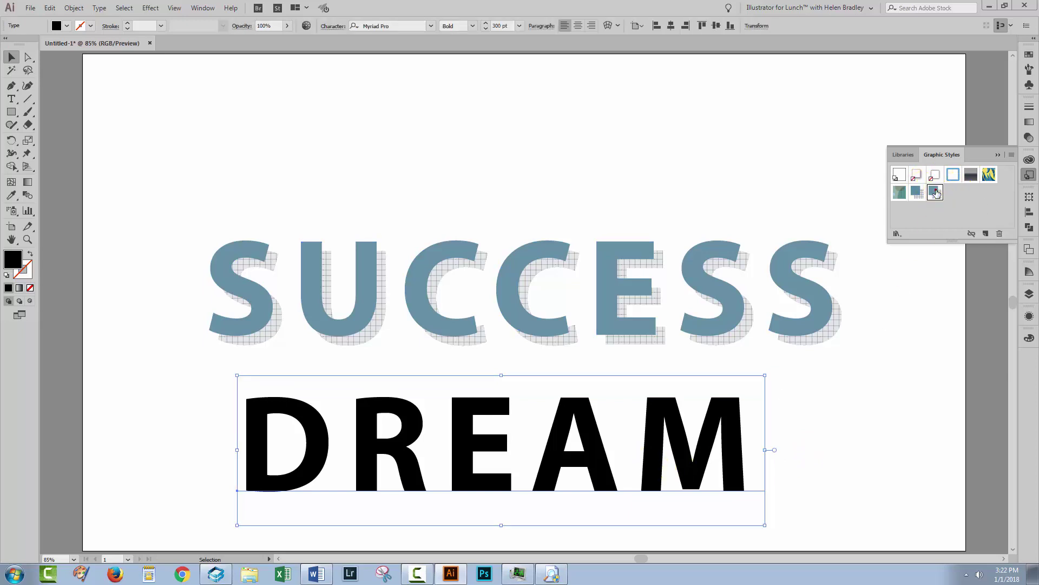
left_click(902, 461)
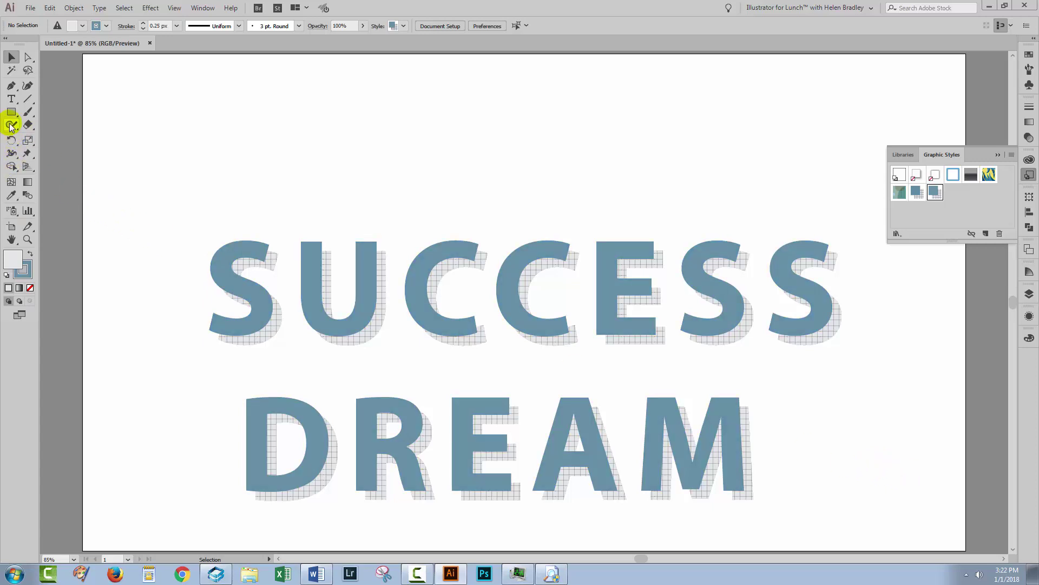
Replace the letters CCESS with PER so the top word reads SUPER.
left_click(12, 99)
left_click_drag(404, 295, 817, 327)
type("PER")
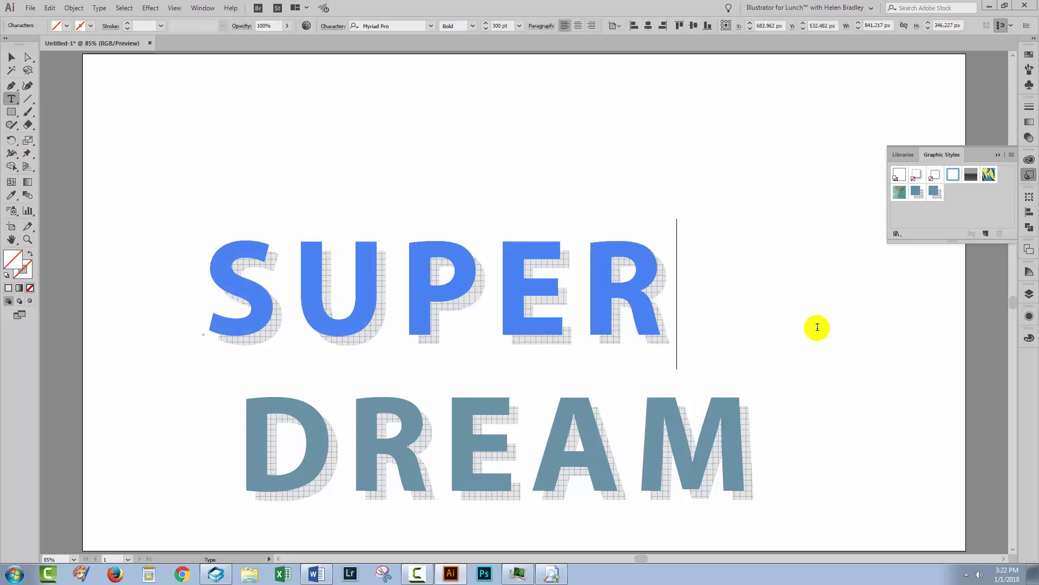
left_click(12, 57)
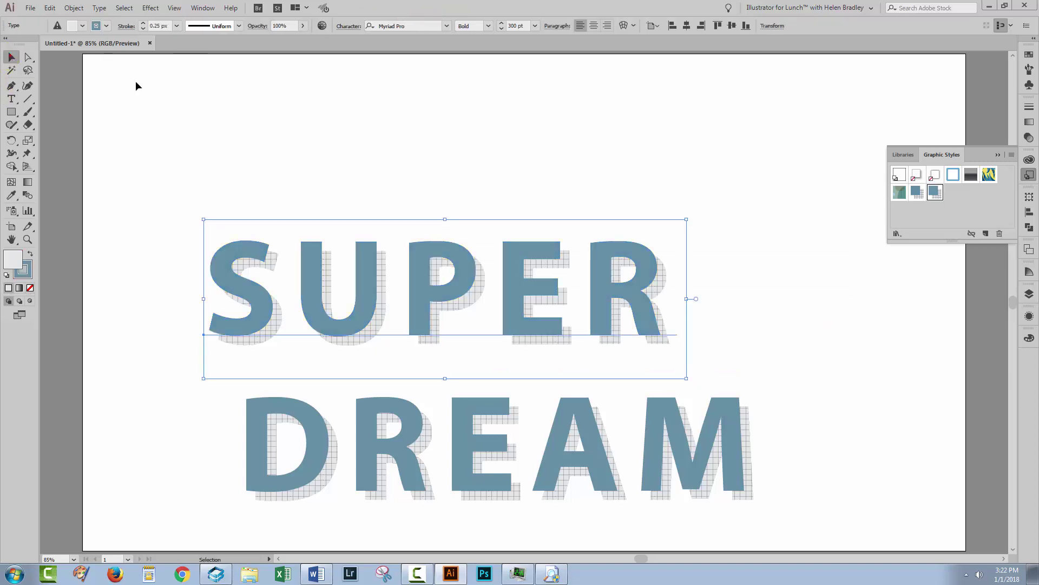
left_click(623, 124)
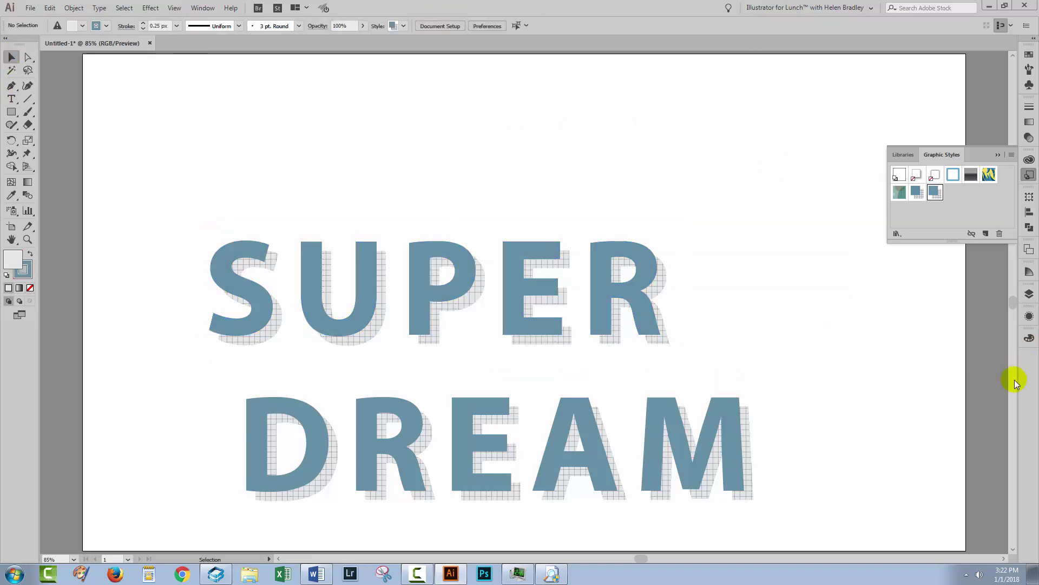